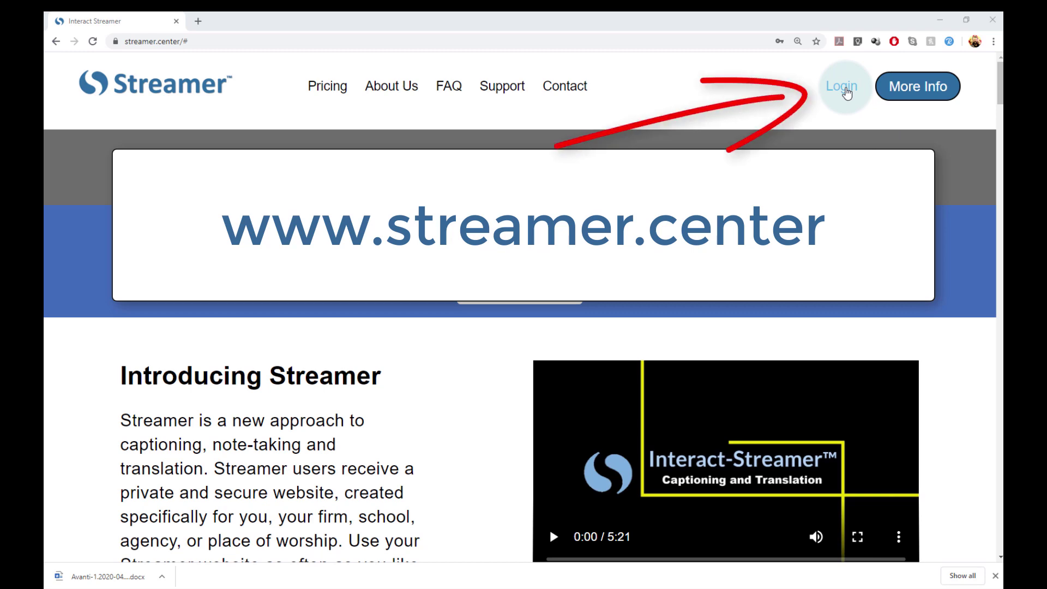
# Open the new-account form and enter a first.last user name and the user's e-mail address.
pyautogui.click(847, 93)
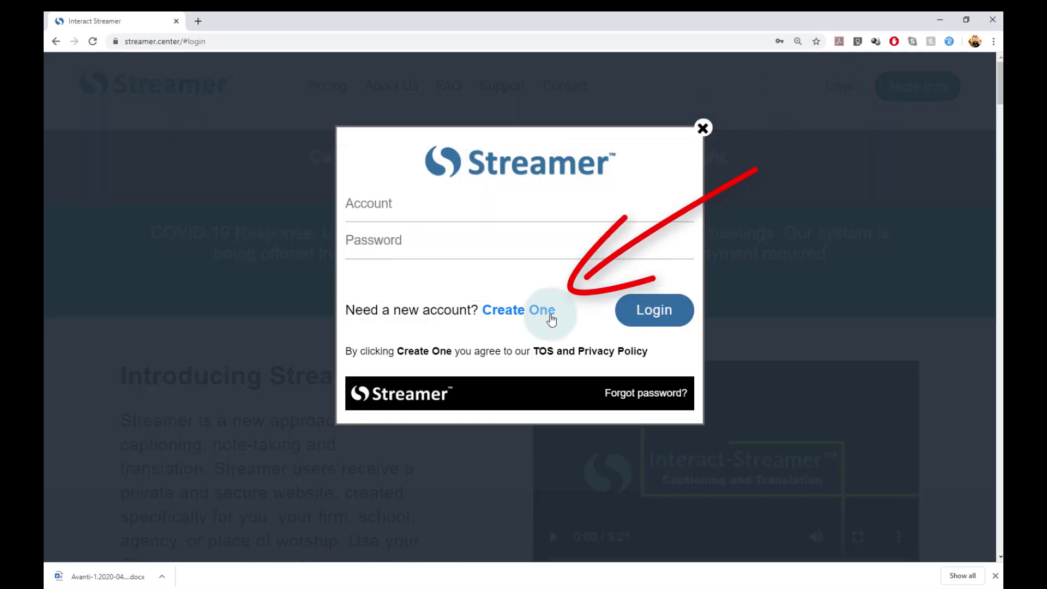
pyautogui.click(543, 312)
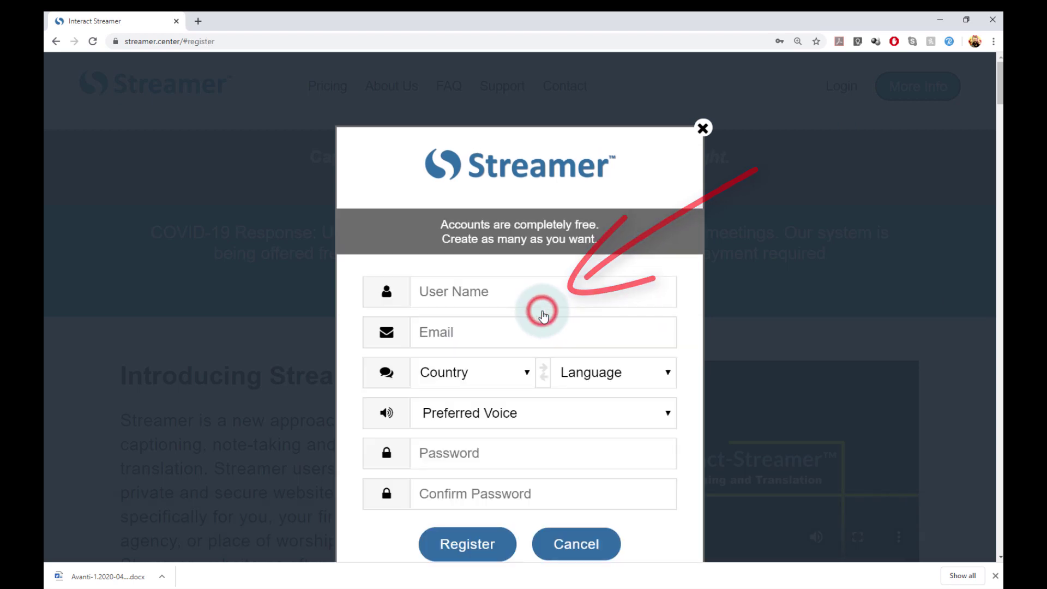
pyautogui.click(537, 295)
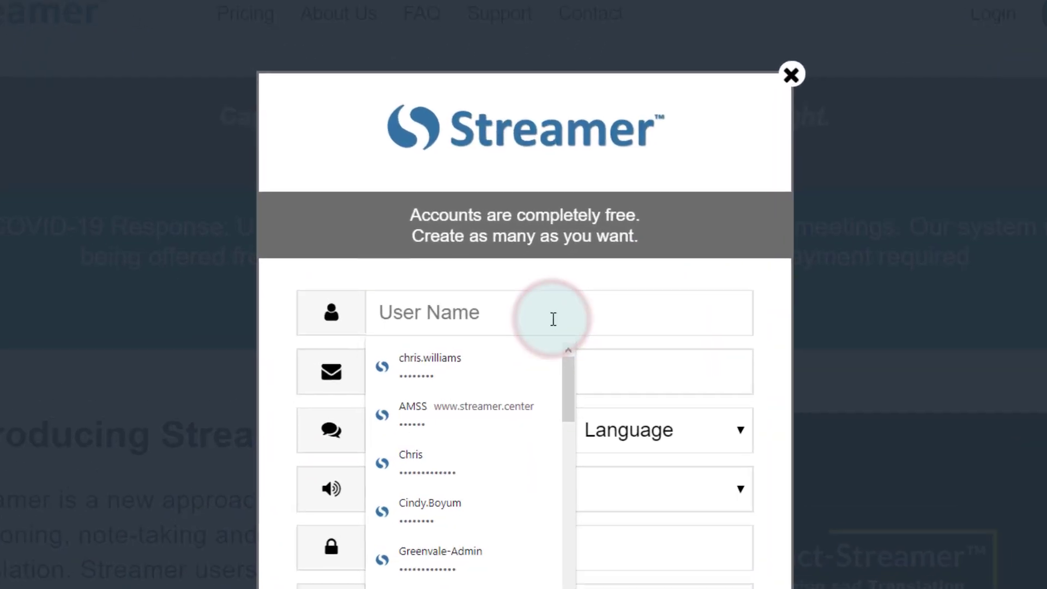
pyautogui.write('Pet')
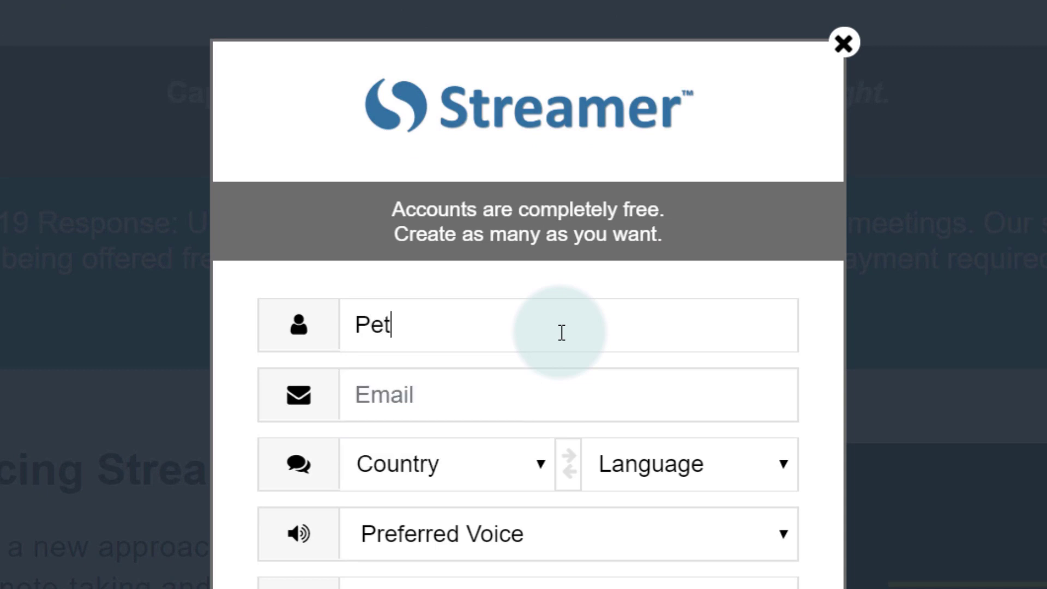
pyautogui.write('er.Jones')
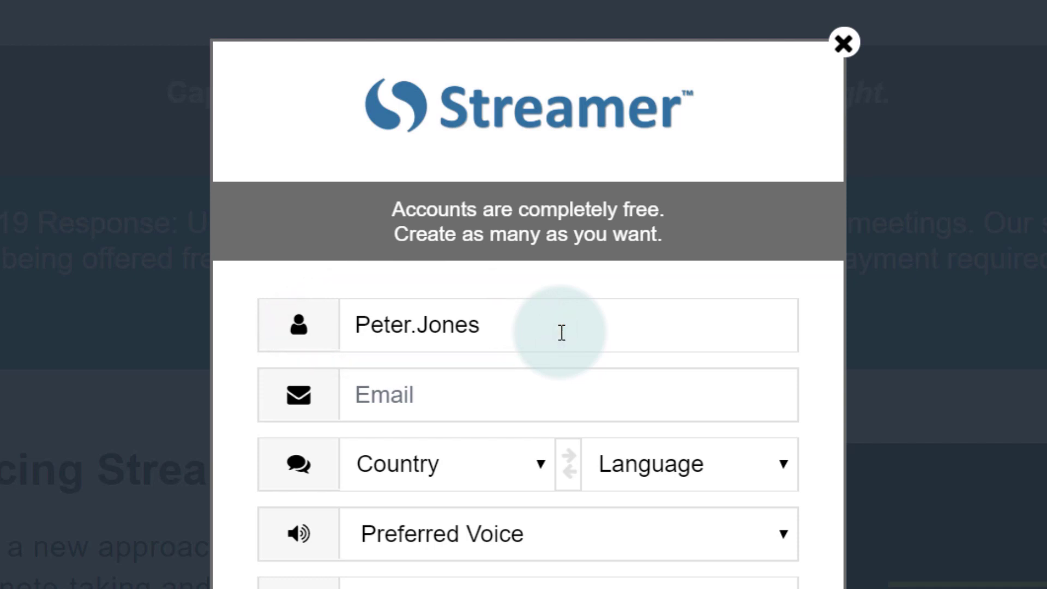
pyautogui.click(583, 405)
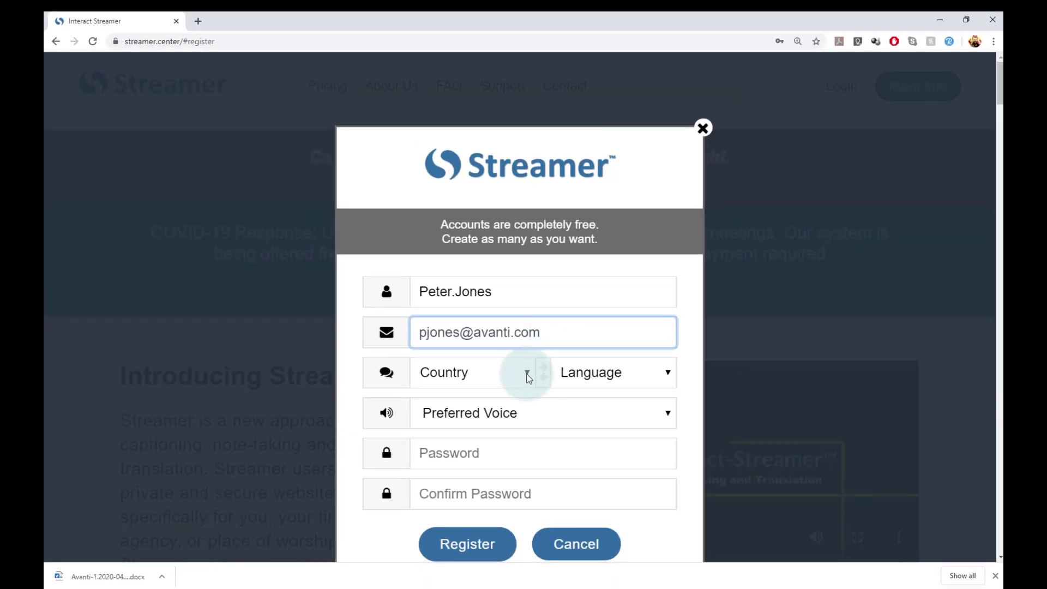
# Set country to United States, language to English and preferred voice to Matthew.
pyautogui.click(527, 373)
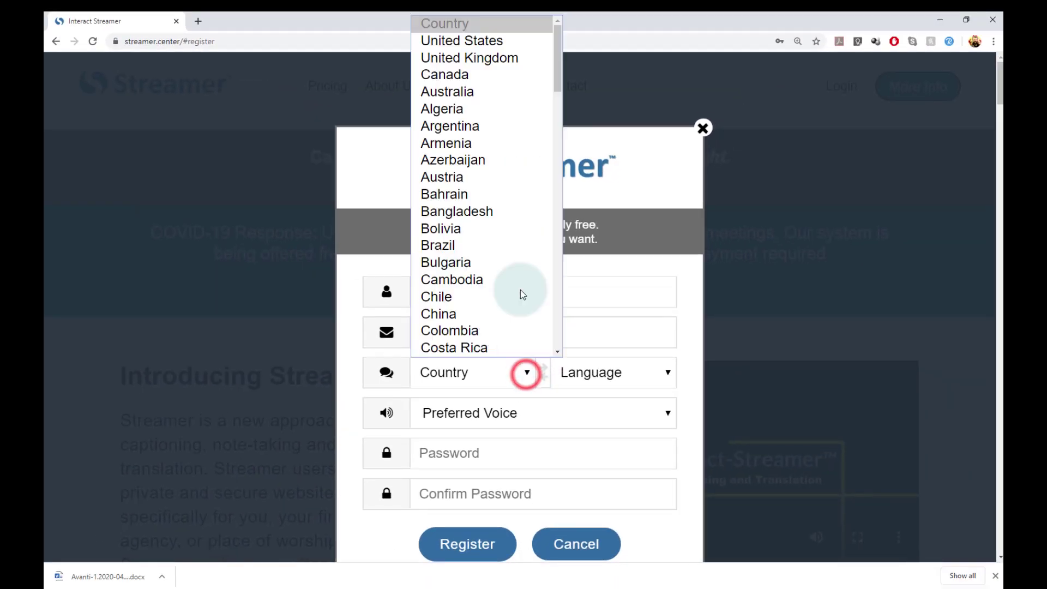
pyautogui.click(509, 42)
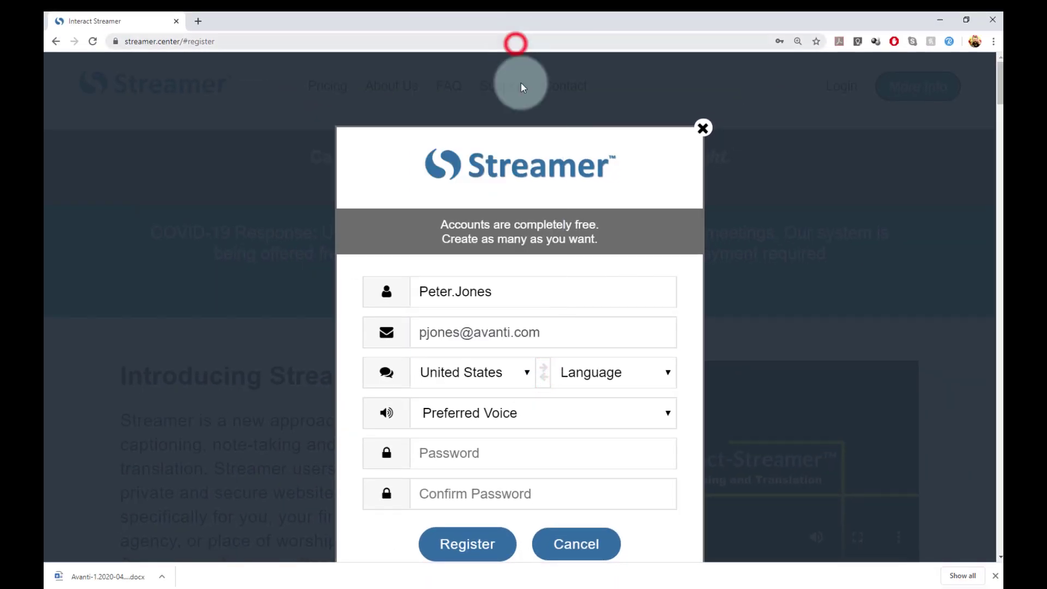
pyautogui.click(665, 374)
pyautogui.click(637, 411)
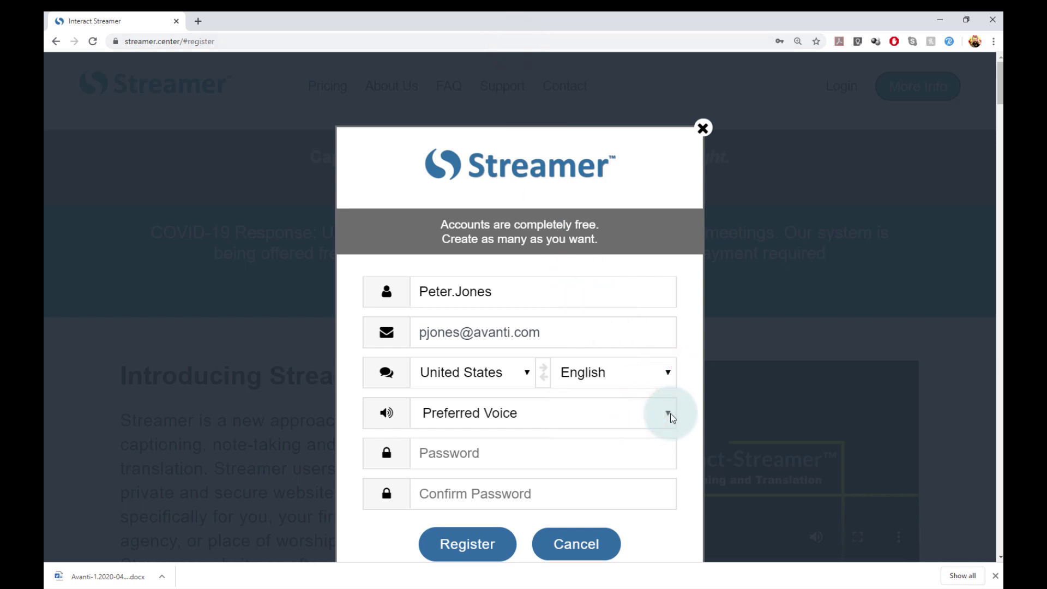
pyautogui.click(670, 415)
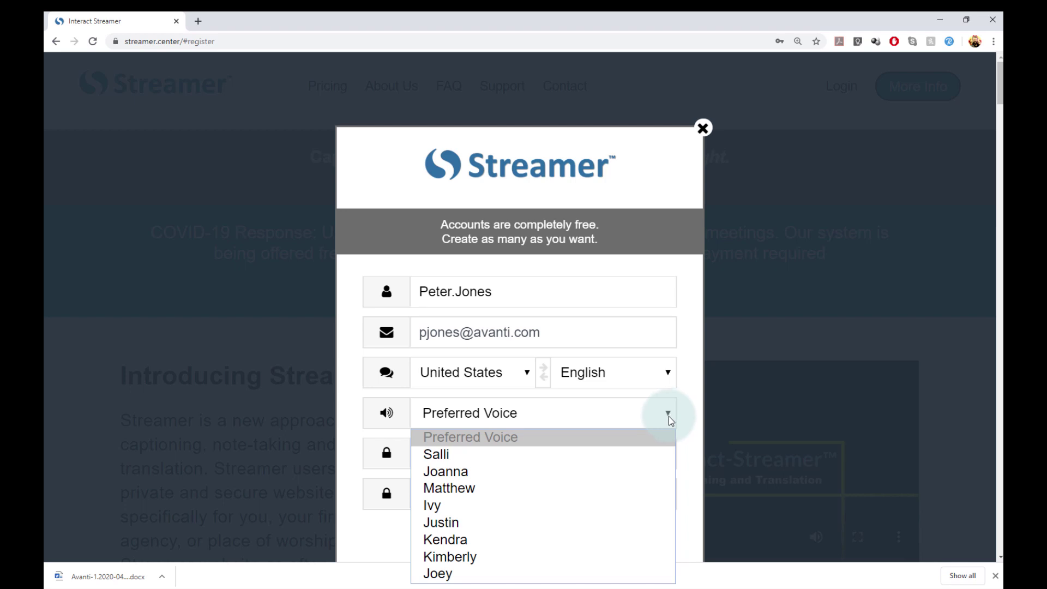
pyautogui.click(645, 483)
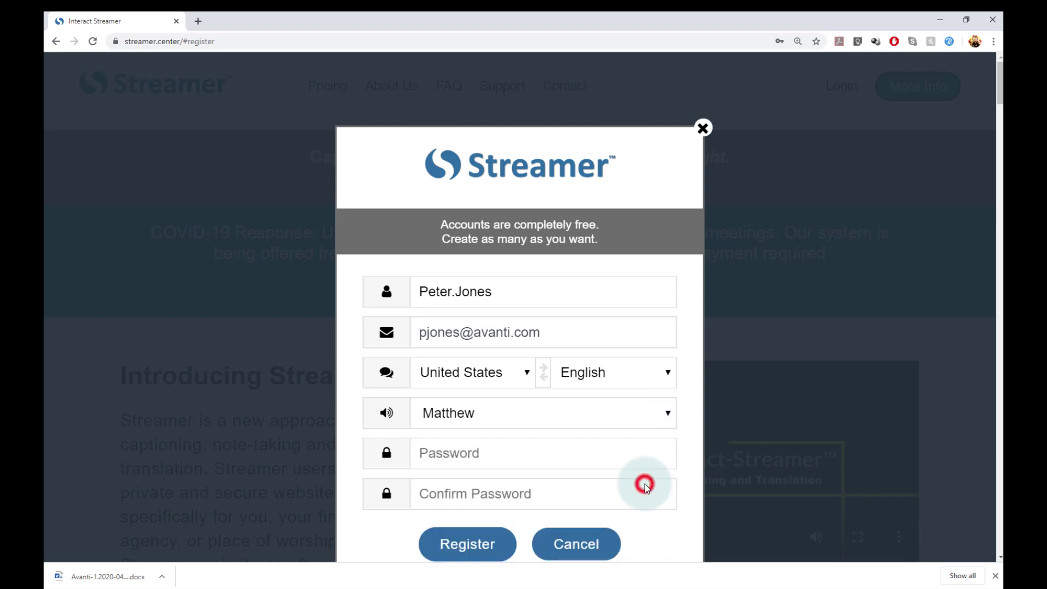
# Enter the account password and its confirmation.
pyautogui.click(588, 456)
pyautogui.write('•••••••')
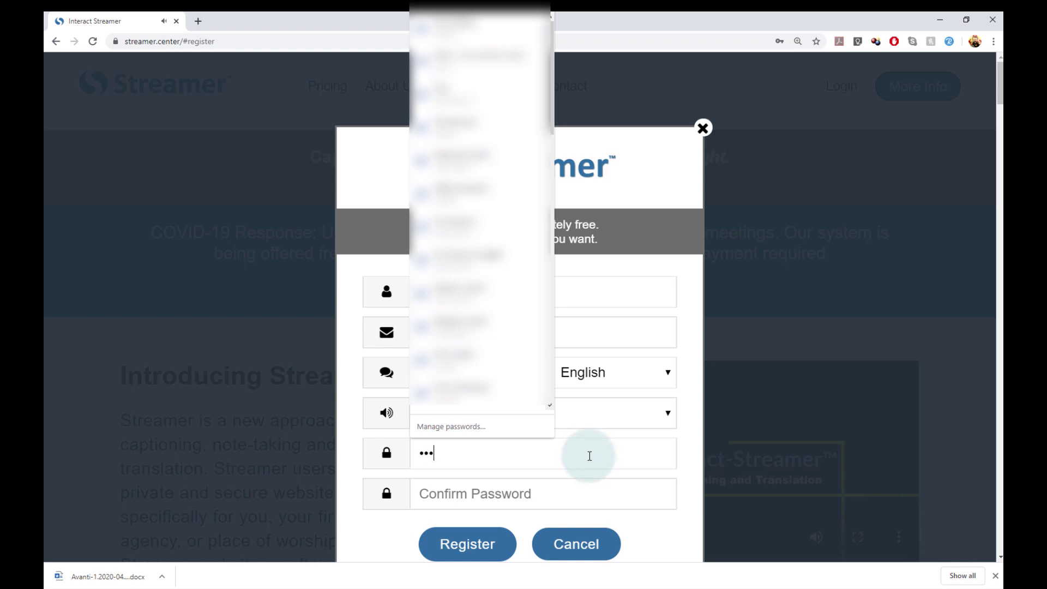
pyautogui.click(581, 494)
pyautogui.write('••••••••')
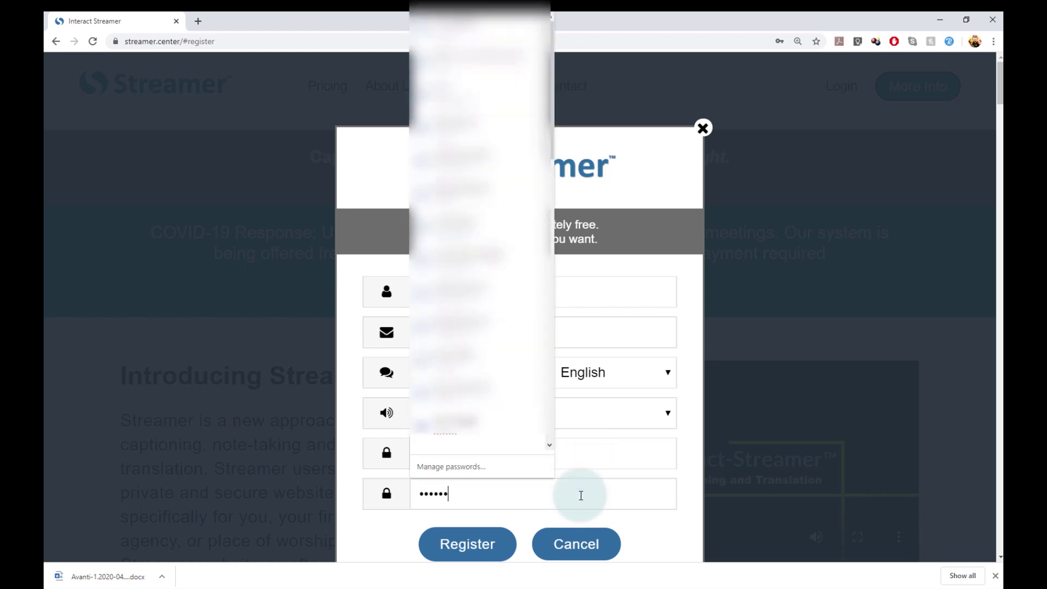
# Register the account, dismiss the save-password offer, and accept the terms to reach the Lobby.
pyautogui.click(477, 544)
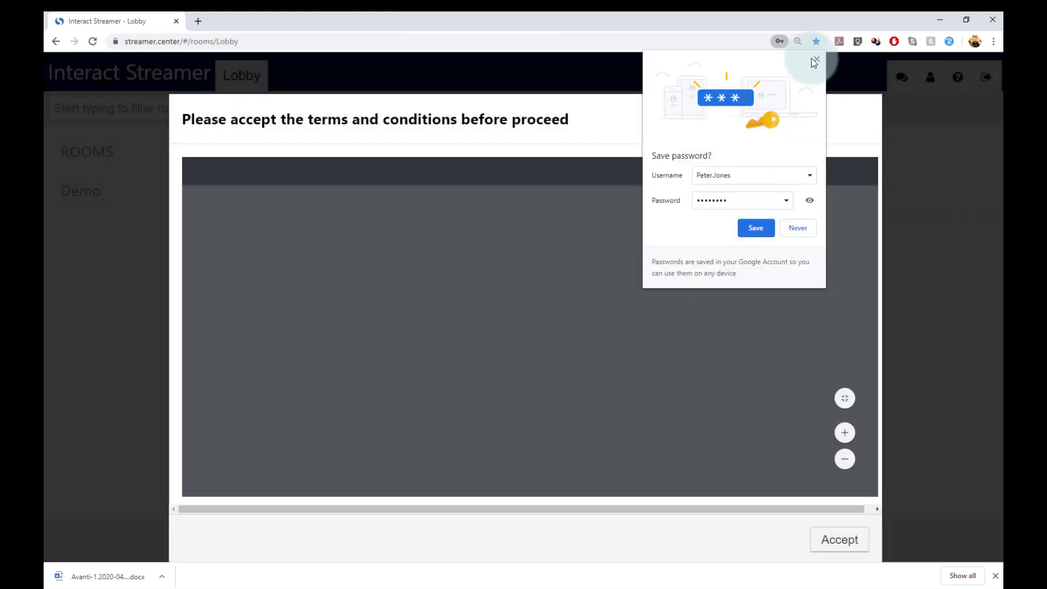
pyautogui.click(814, 59)
pyautogui.scroll(-6, 804, 332)
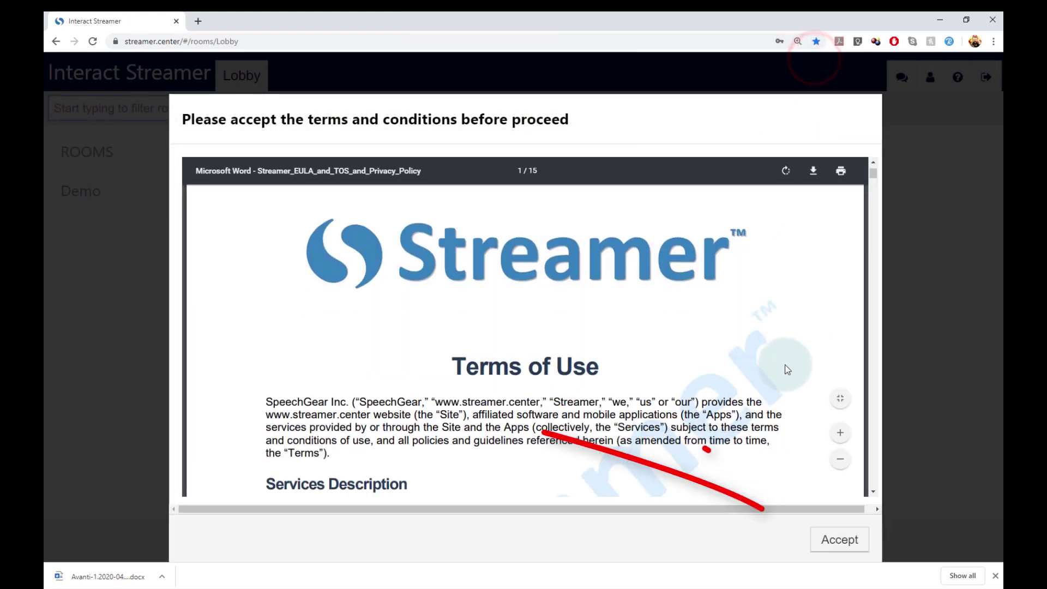
pyautogui.click(847, 547)
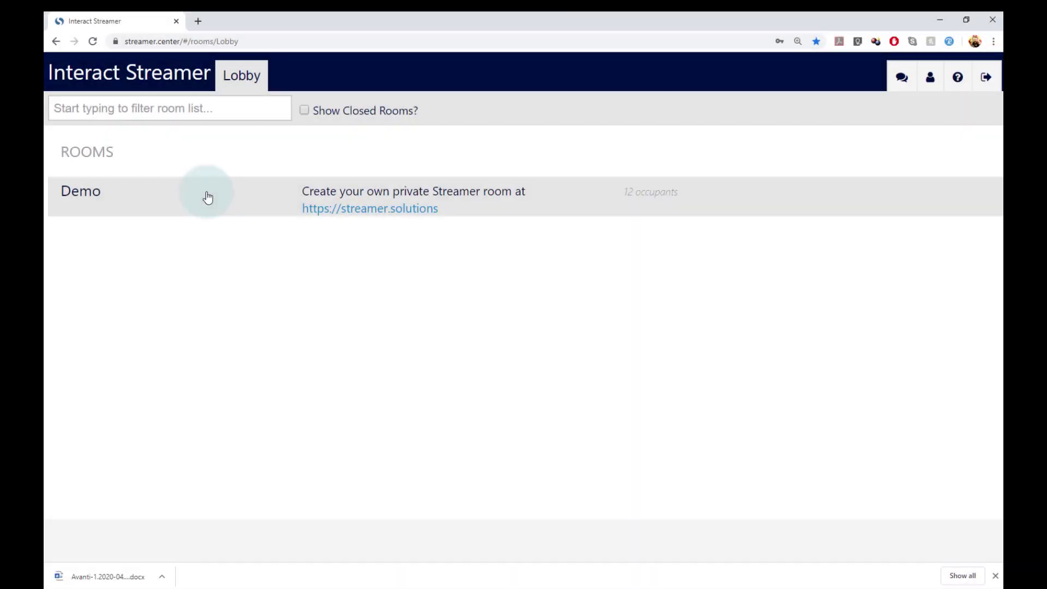
# In the Demo room, message the admin that the account exists and request Streamer room access.
pyautogui.click(208, 197)
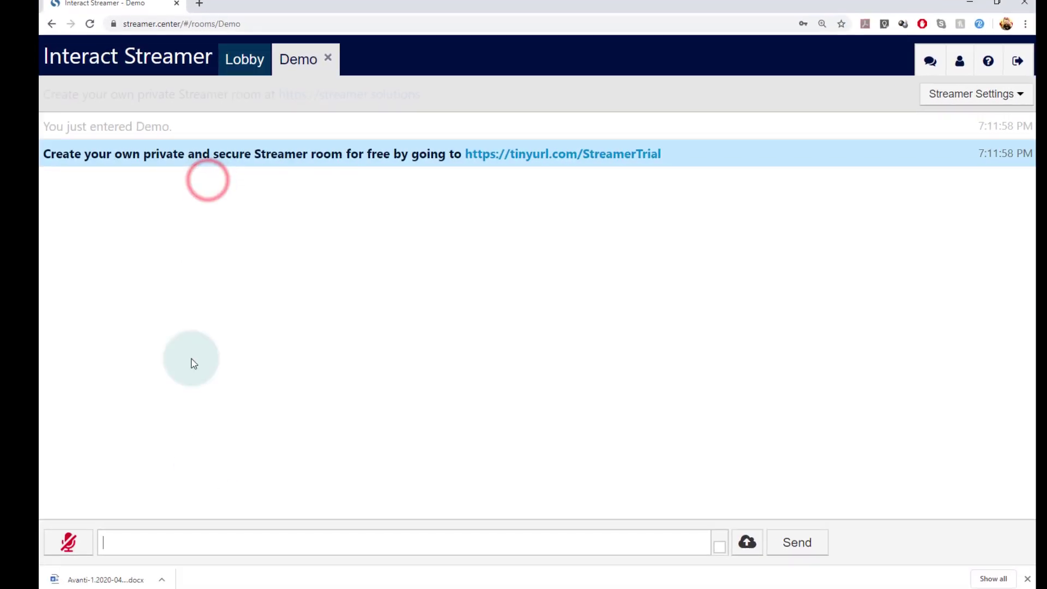
pyautogui.click(223, 556)
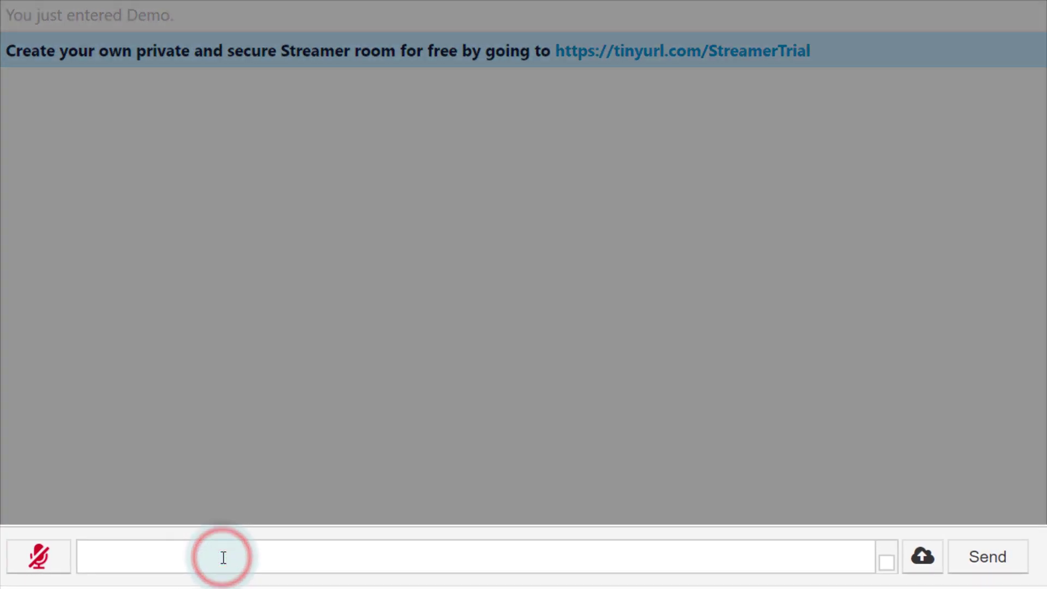
pyautogui.write('@Avanti-Admin  ')
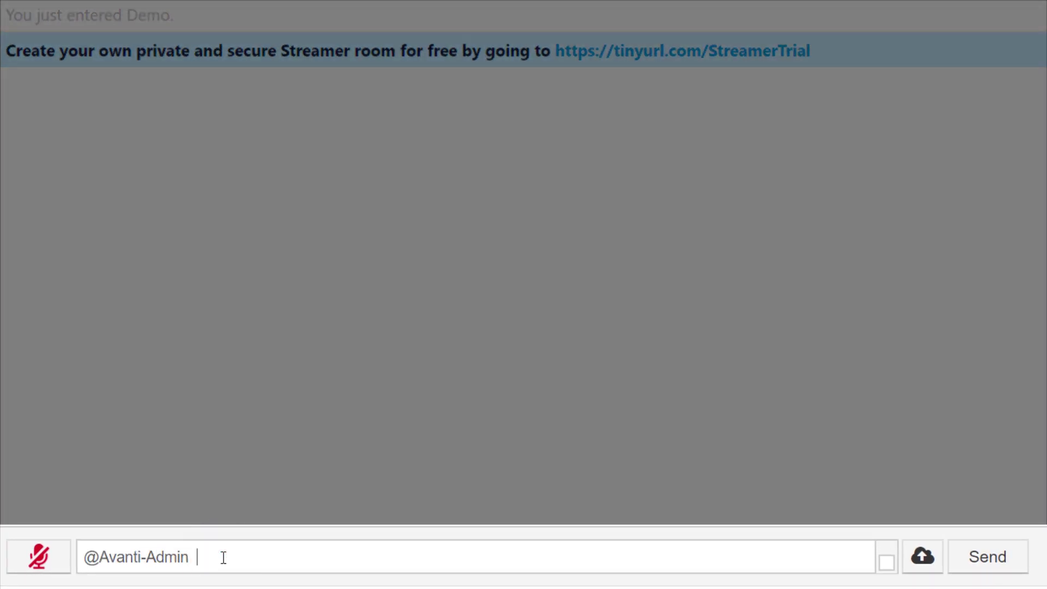
pyautogui.write("I've created my user account. ")
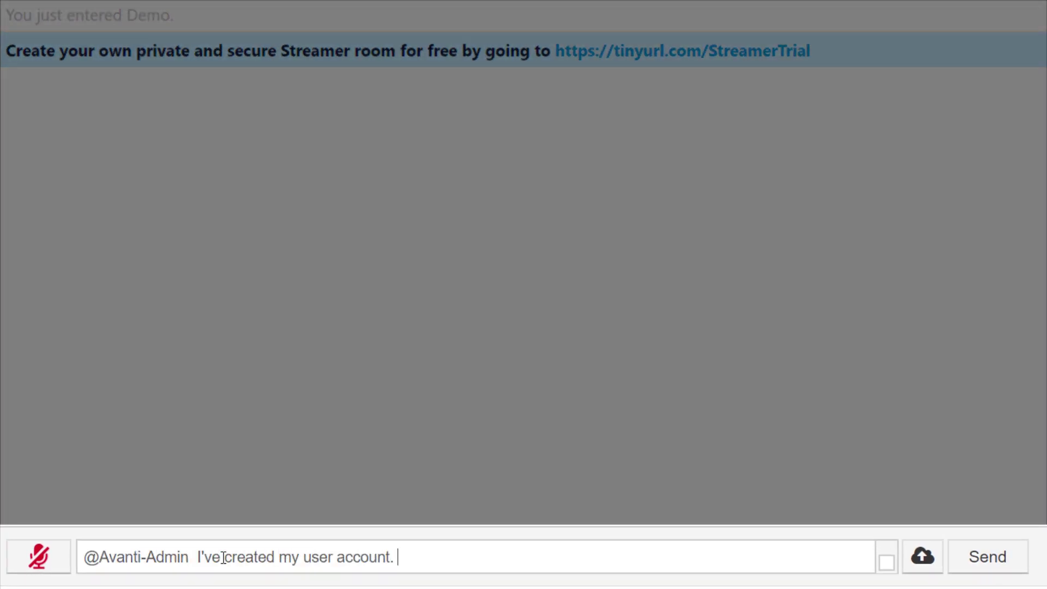
pyautogui.write('The name is @Peter.Jon')
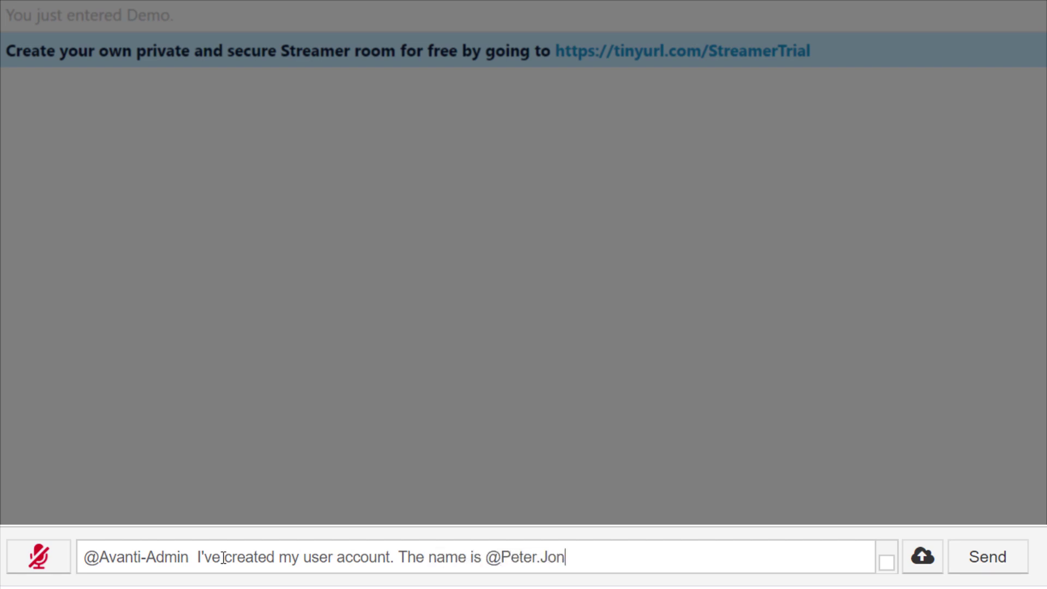
pyautogui.write('es. Can you give me permission to use the Streamer roo')
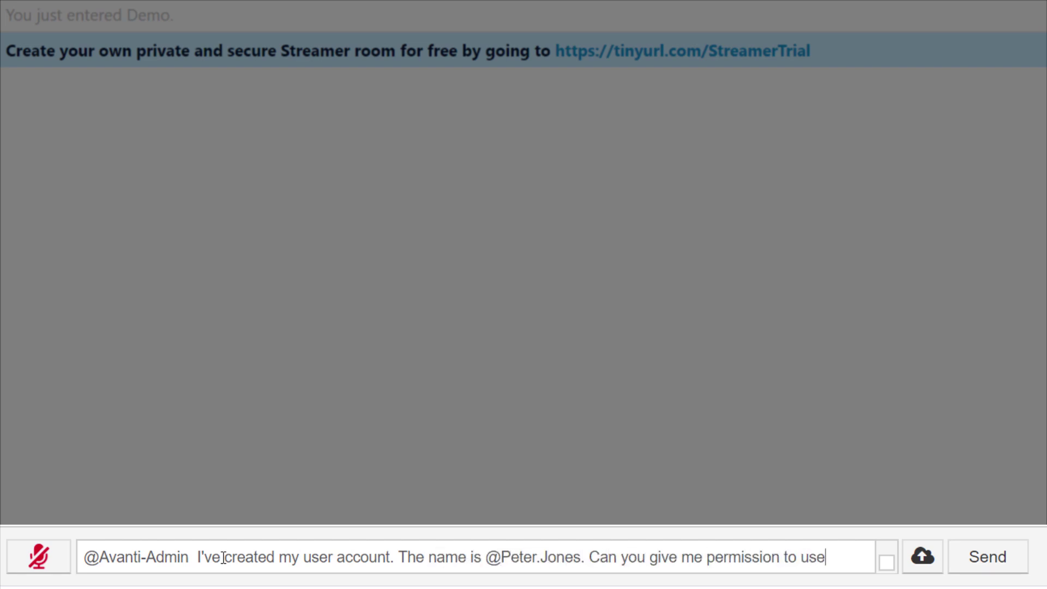
pyautogui.write('m?')
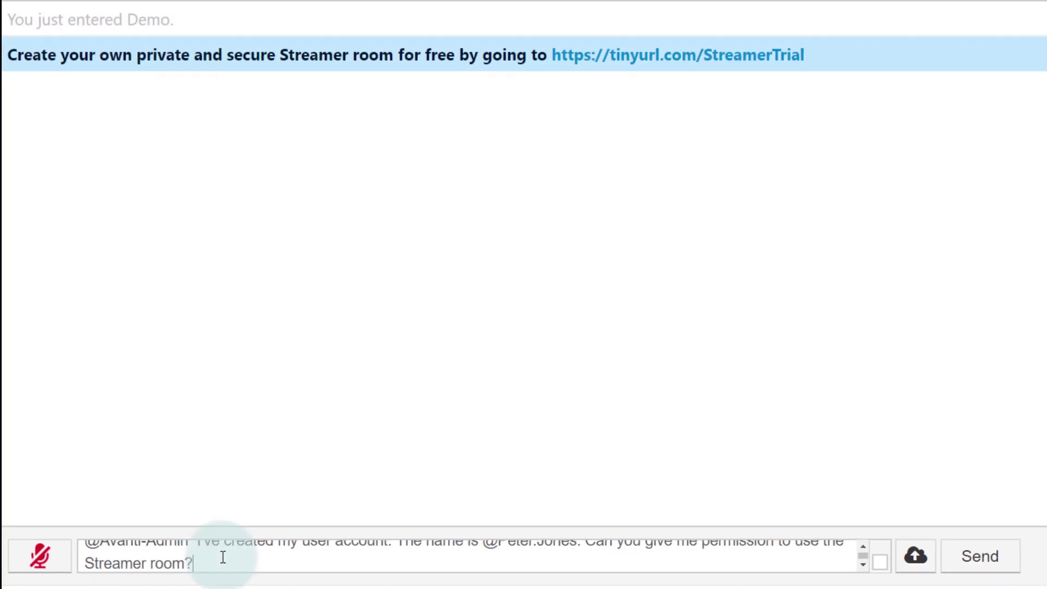
pyautogui.press('Return')
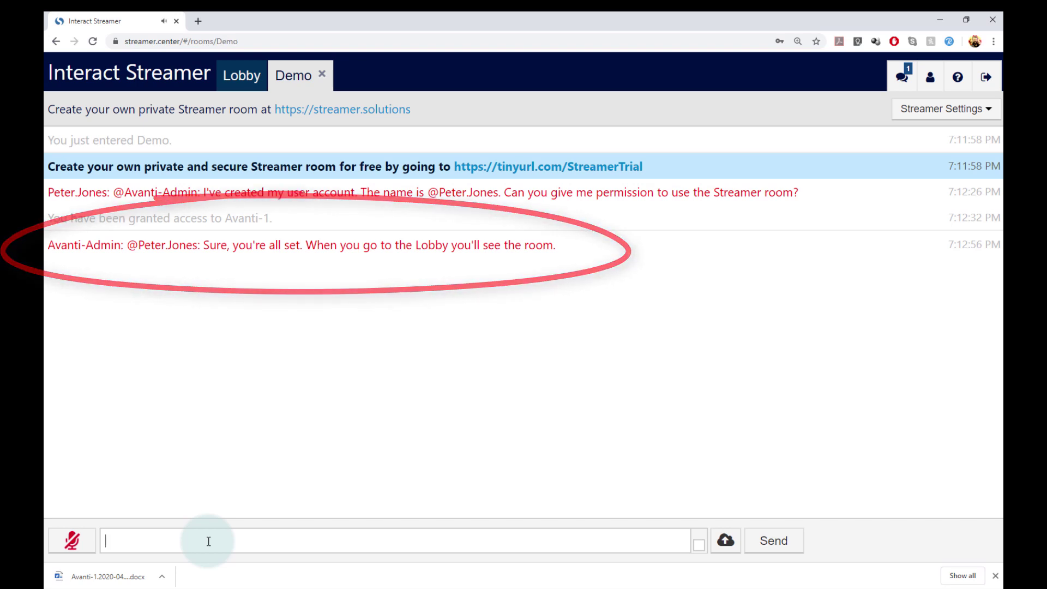
# Enter the private Avanti-1 room and leave the browser zoom at 150%.
pyautogui.click(262, 81)
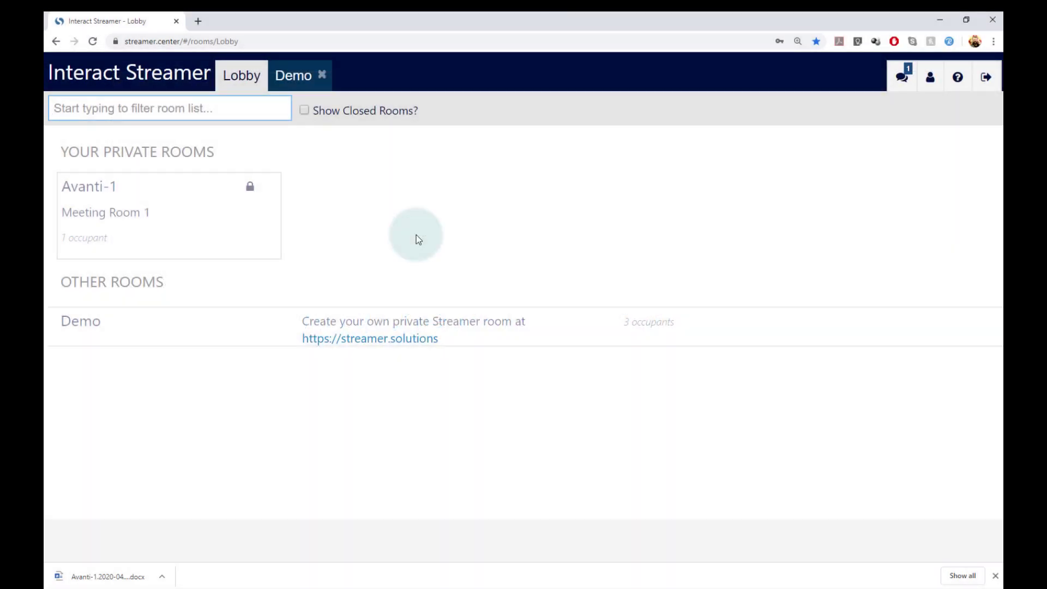
pyautogui.click(251, 233)
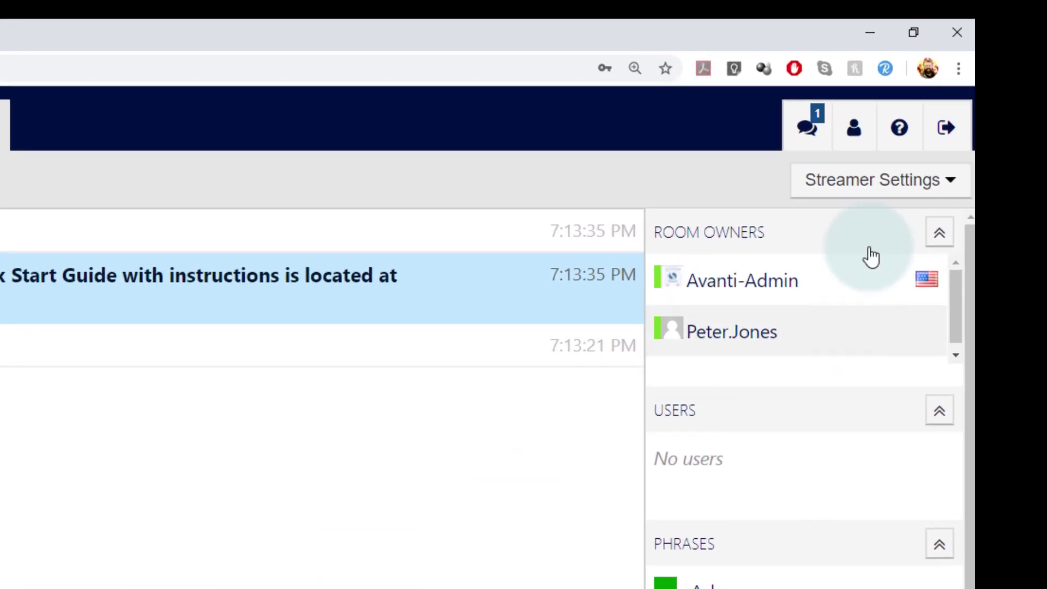
pyautogui.click(958, 69)
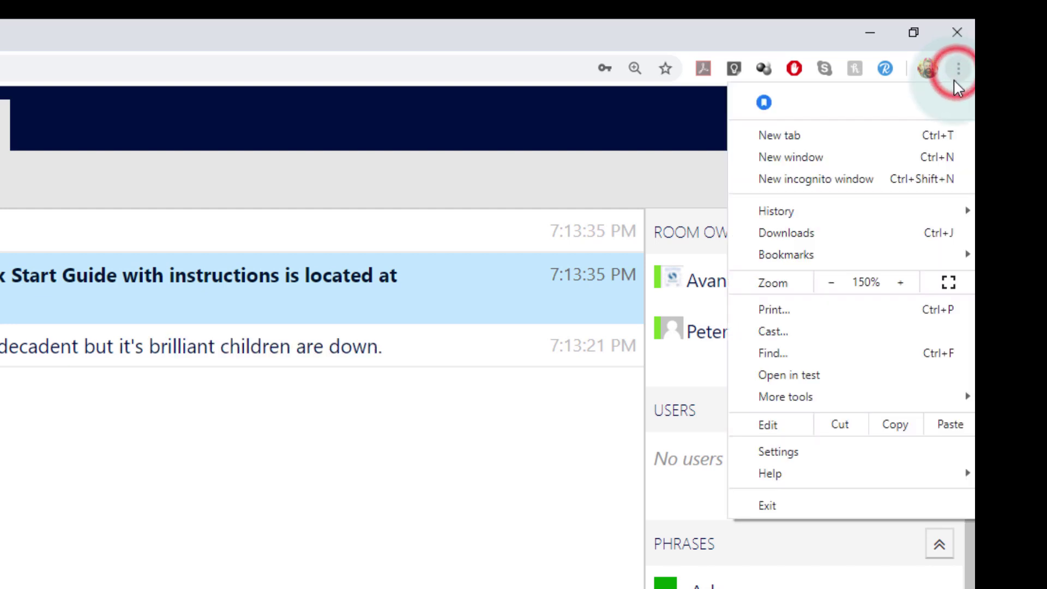
pyautogui.click(901, 282)
pyautogui.click(901, 282)
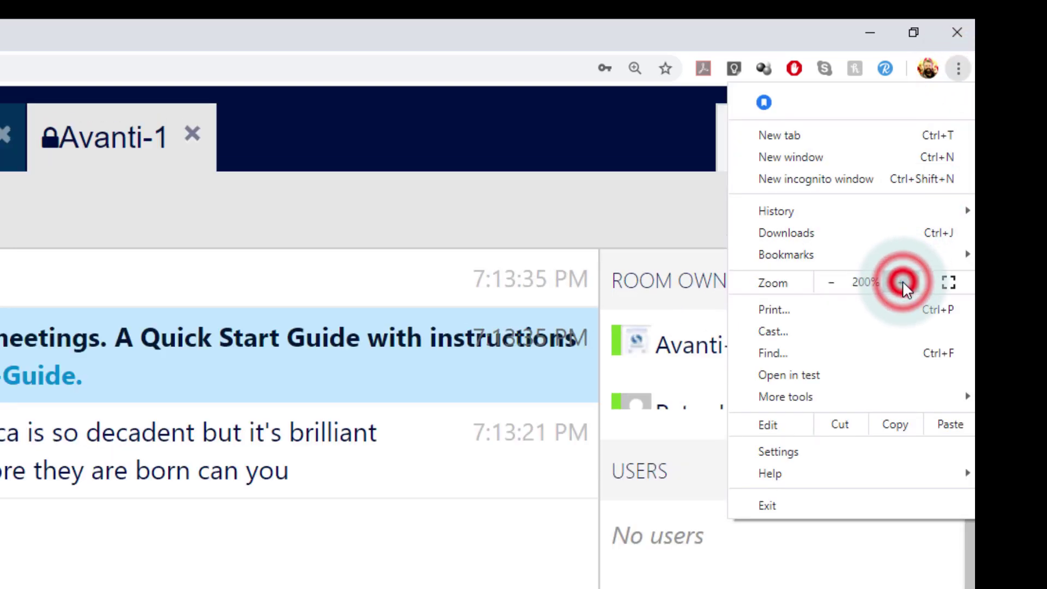
pyautogui.click(832, 282)
pyautogui.click(832, 282)
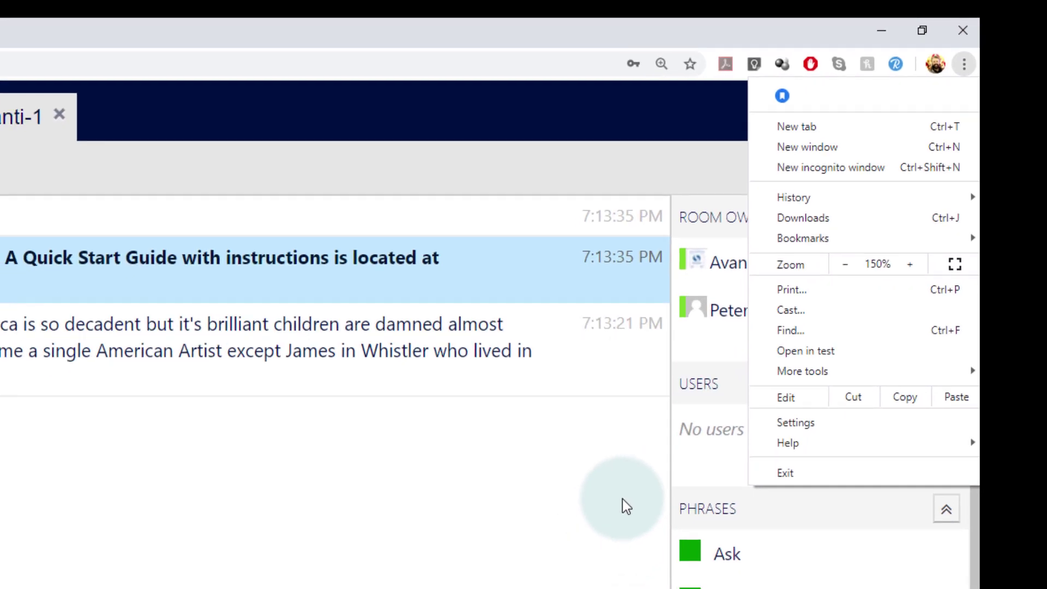
pyautogui.click(623, 499)
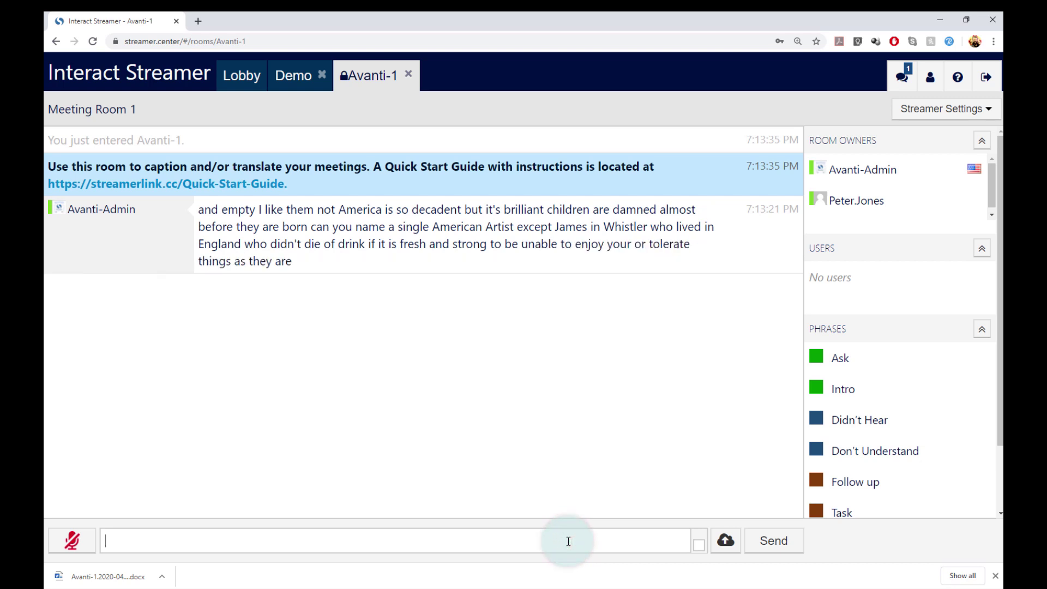
pyautogui.write('/setdisplay dark')
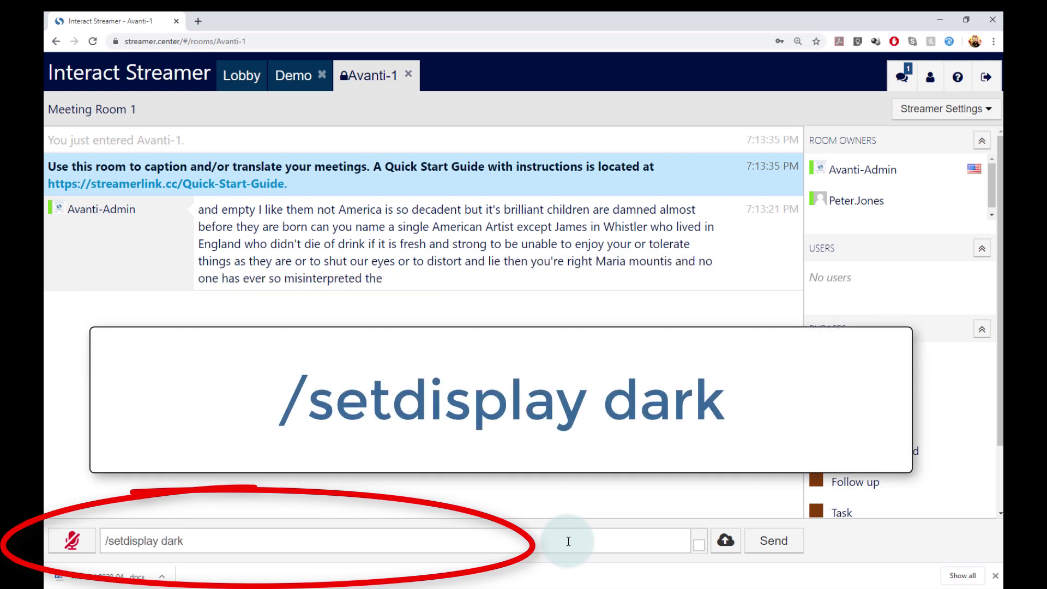
pyautogui.press('Return')
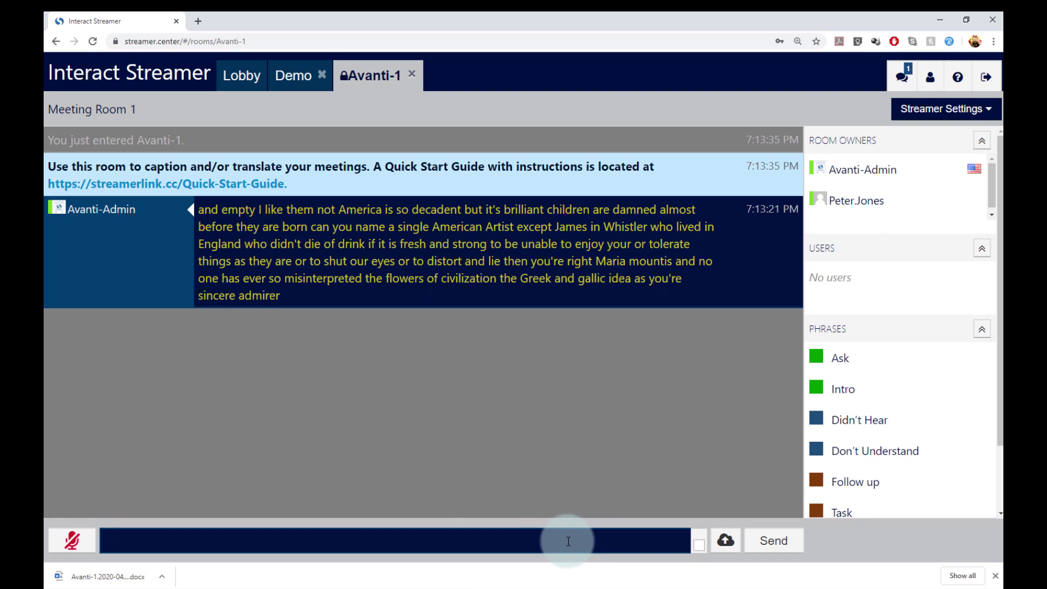
pyautogui.write('/')
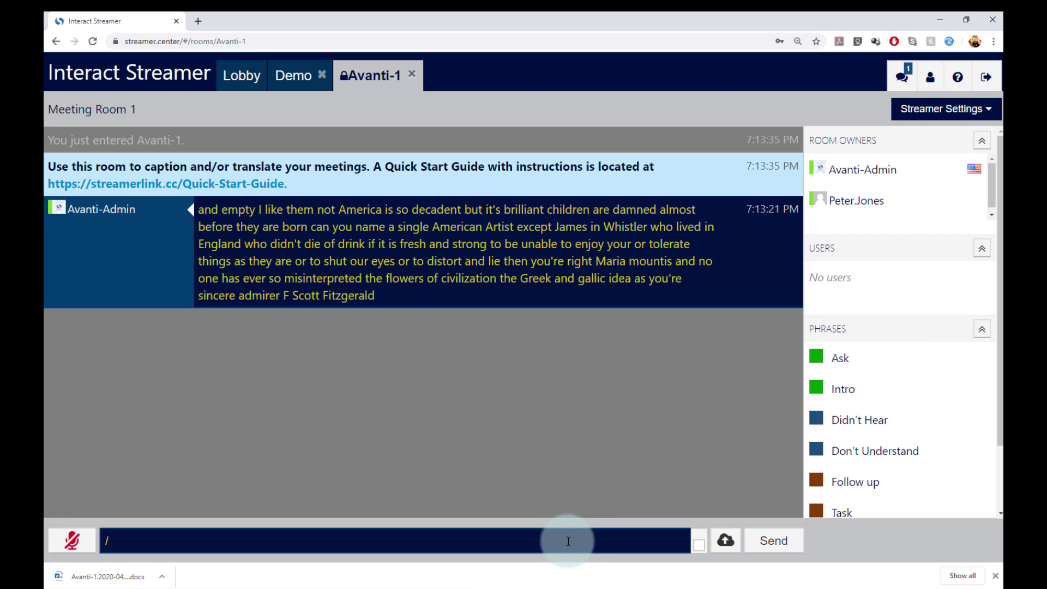
pyautogui.write('setdisplay bright')
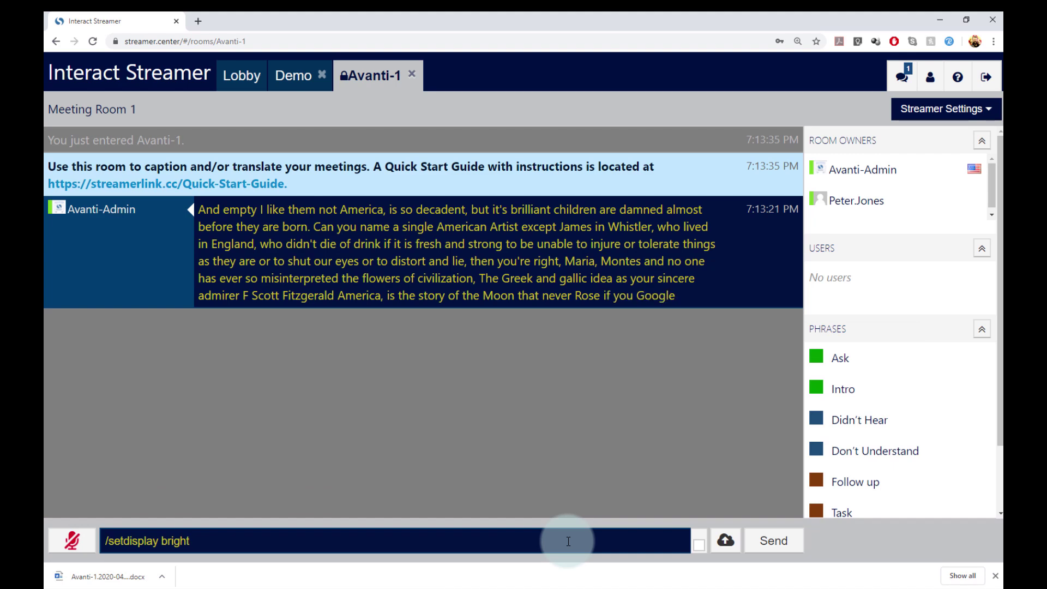
pyautogui.press('Return')
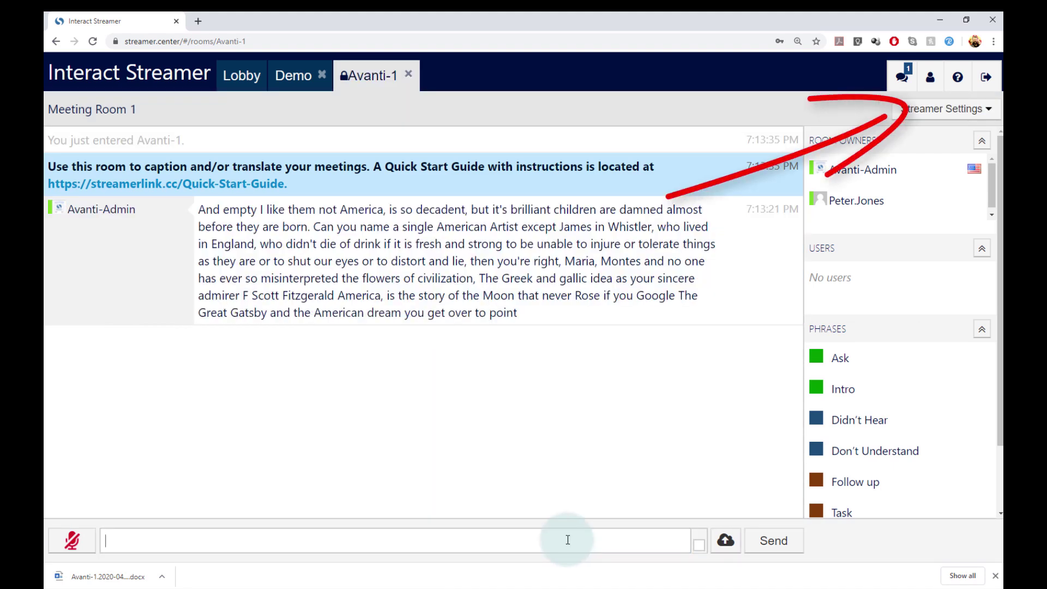
pyautogui.click(954, 80)
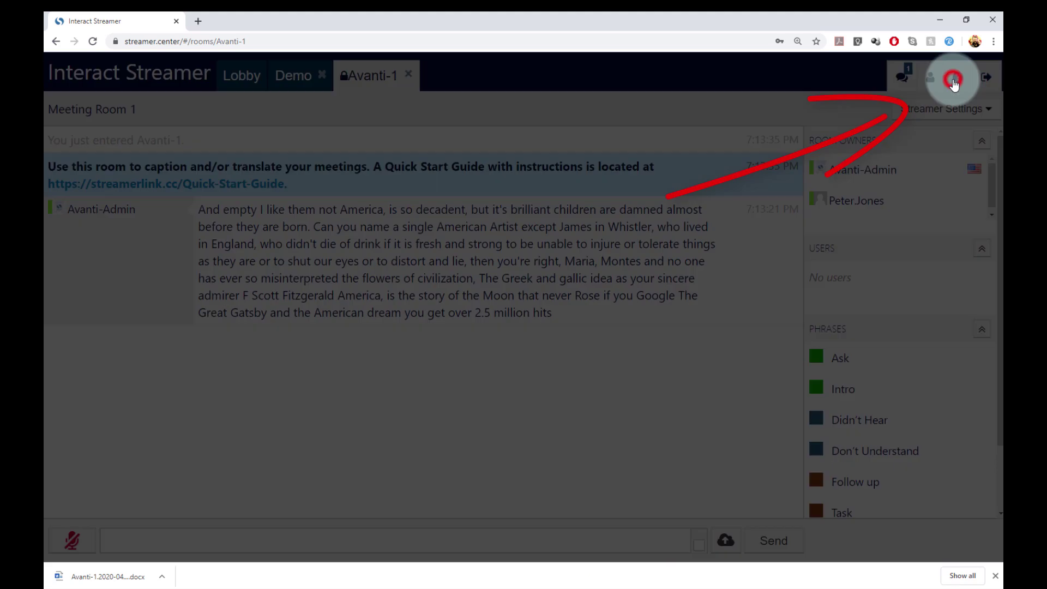
pyautogui.scroll(-10, 687, 250)
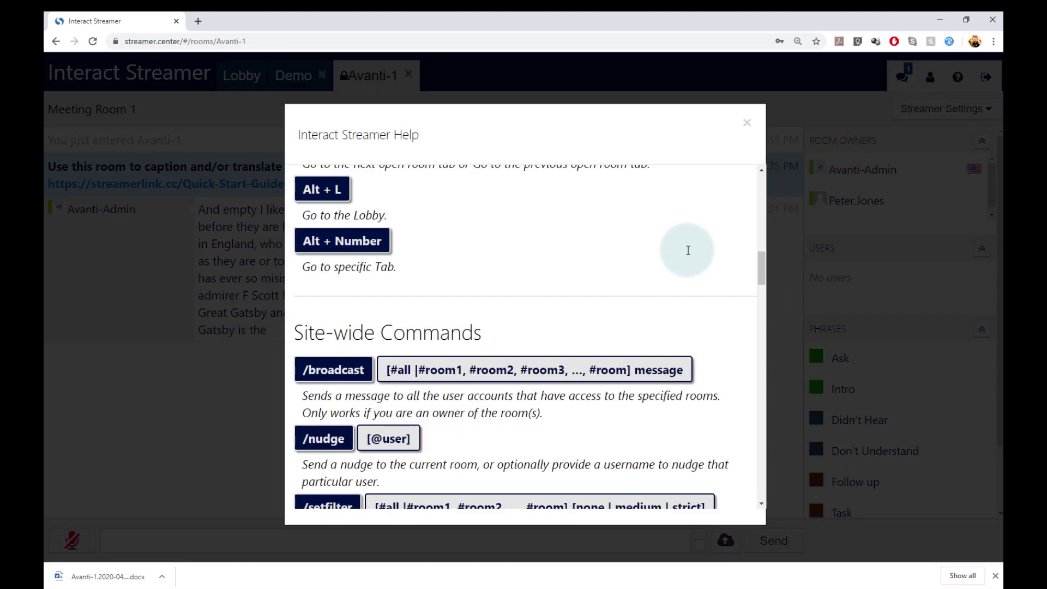
pyautogui.scroll(-4, 687, 250)
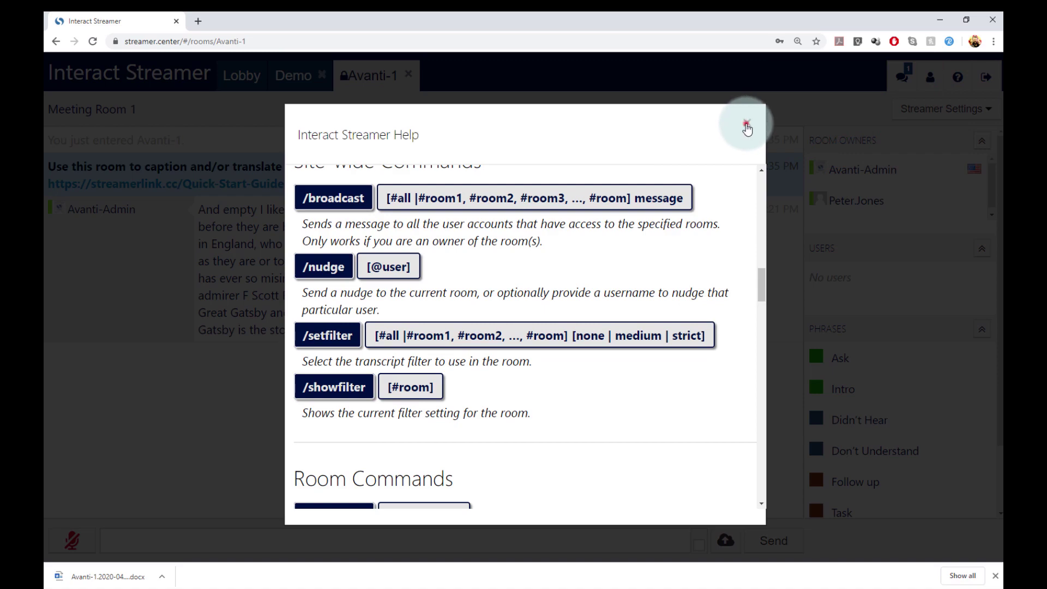
pyautogui.click(747, 125)
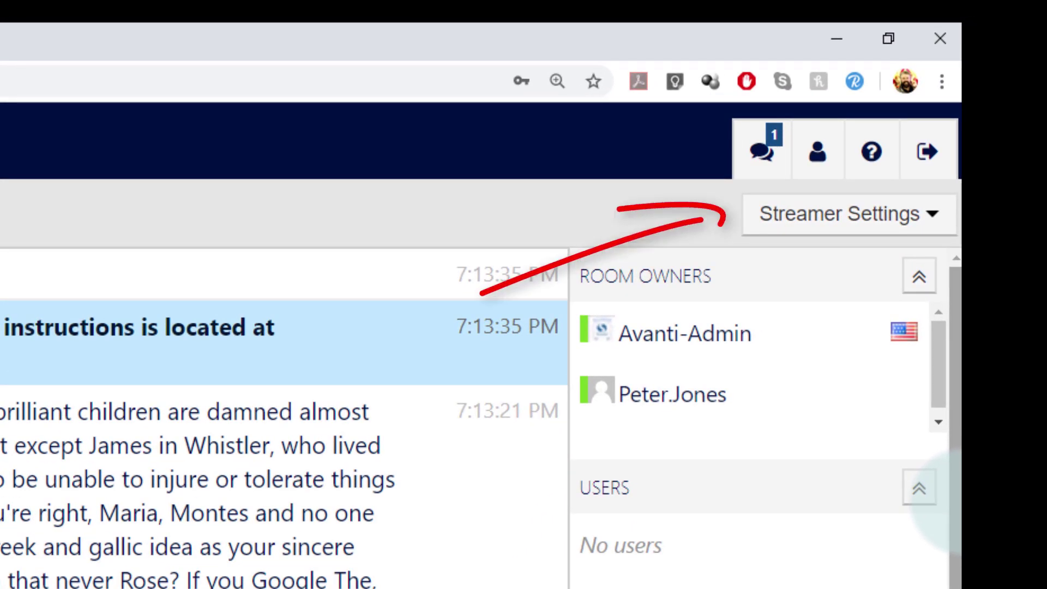
# Insert and post the Don't Understand phrase, 'I don't understand this item.', into the transcript.
pyautogui.click(930, 231)
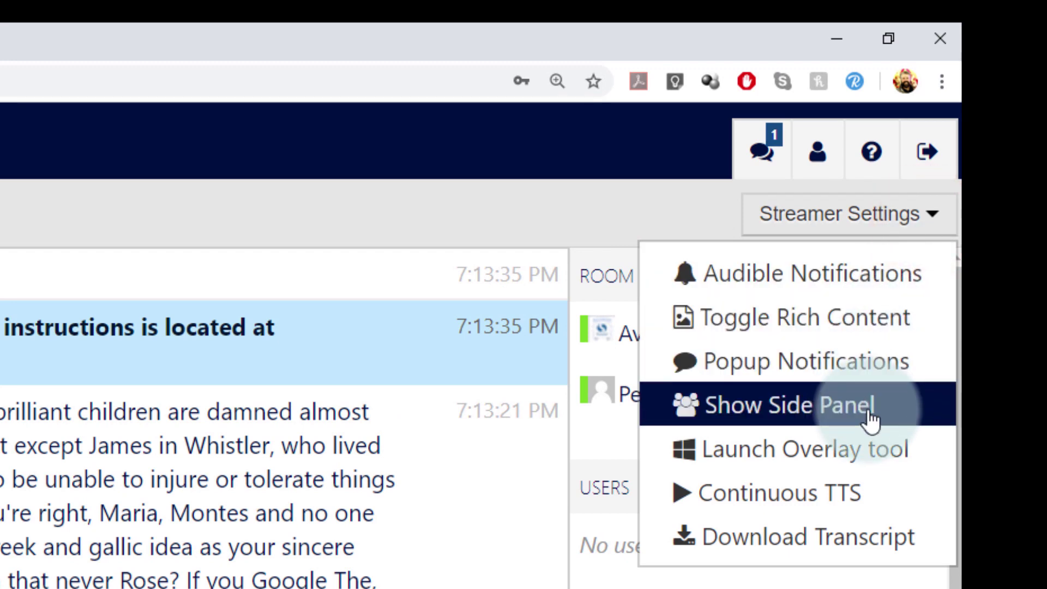
pyautogui.click(674, 216)
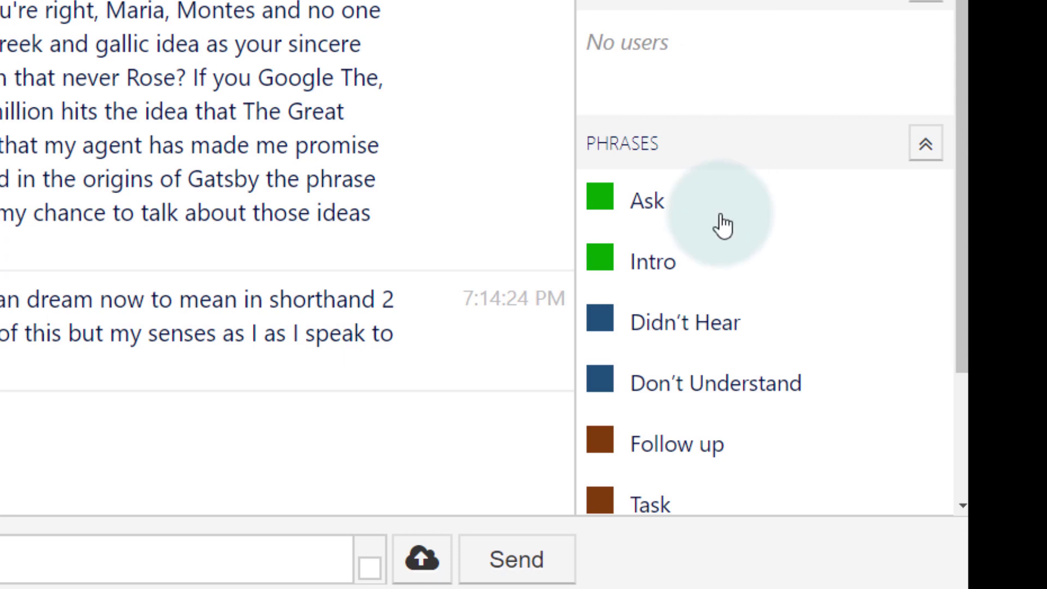
pyautogui.moveTo(673, 278)
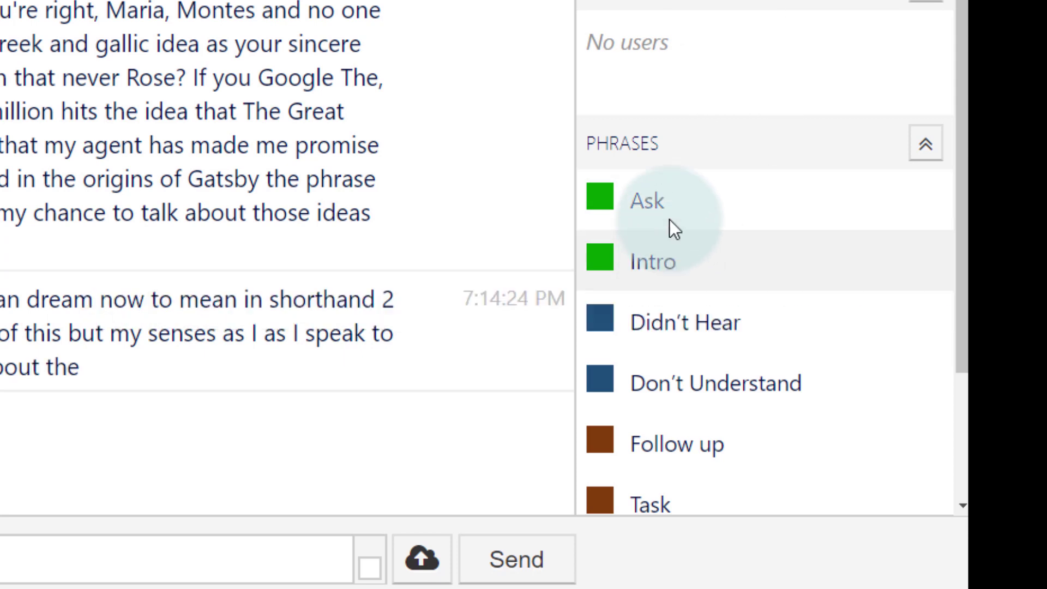
pyautogui.moveTo(664, 215)
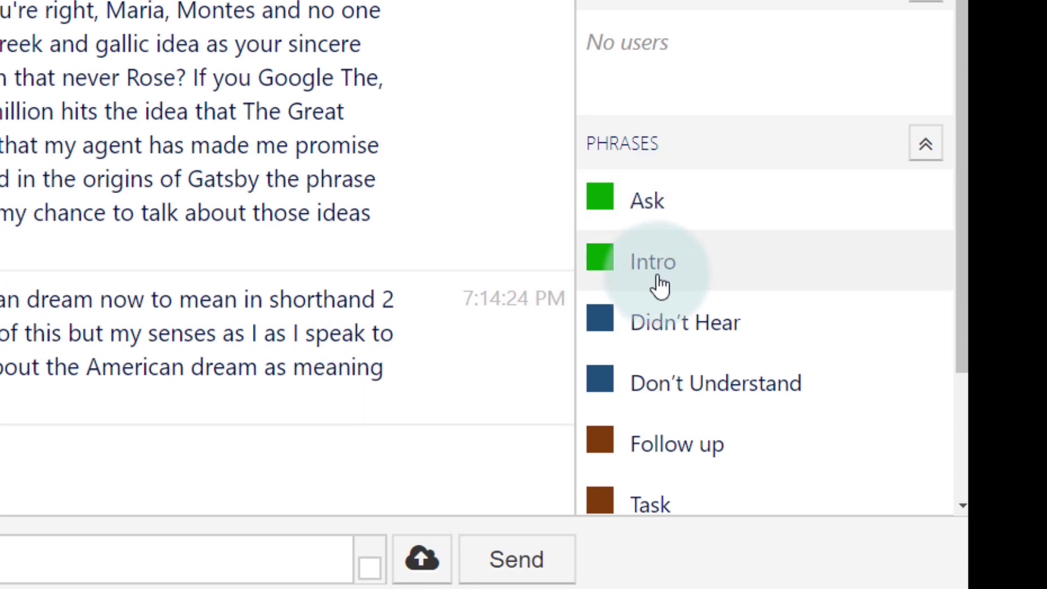
pyautogui.moveTo(678, 344)
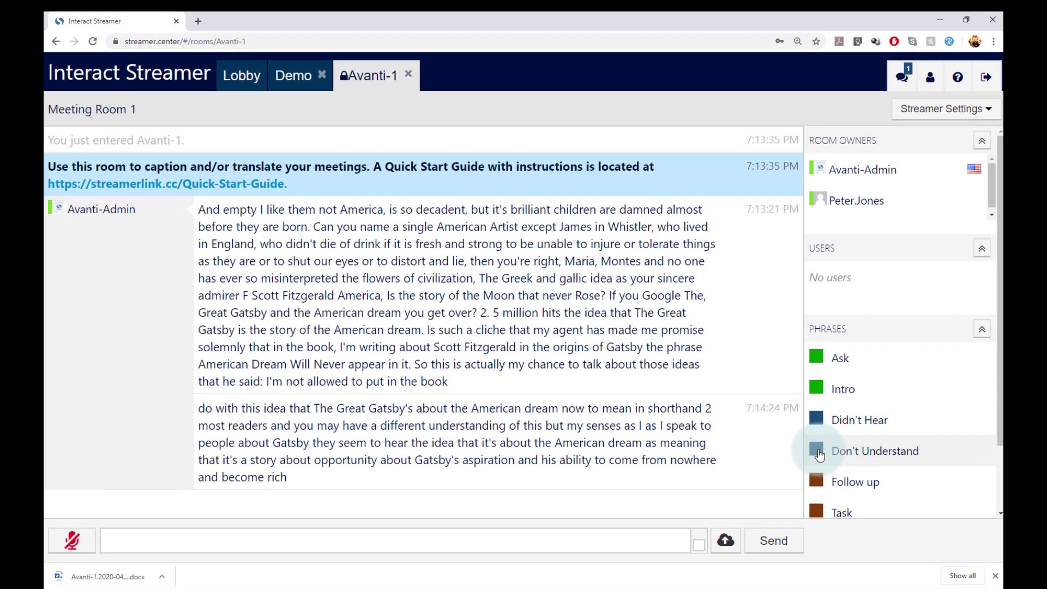
pyautogui.click(817, 452)
pyautogui.click(818, 452)
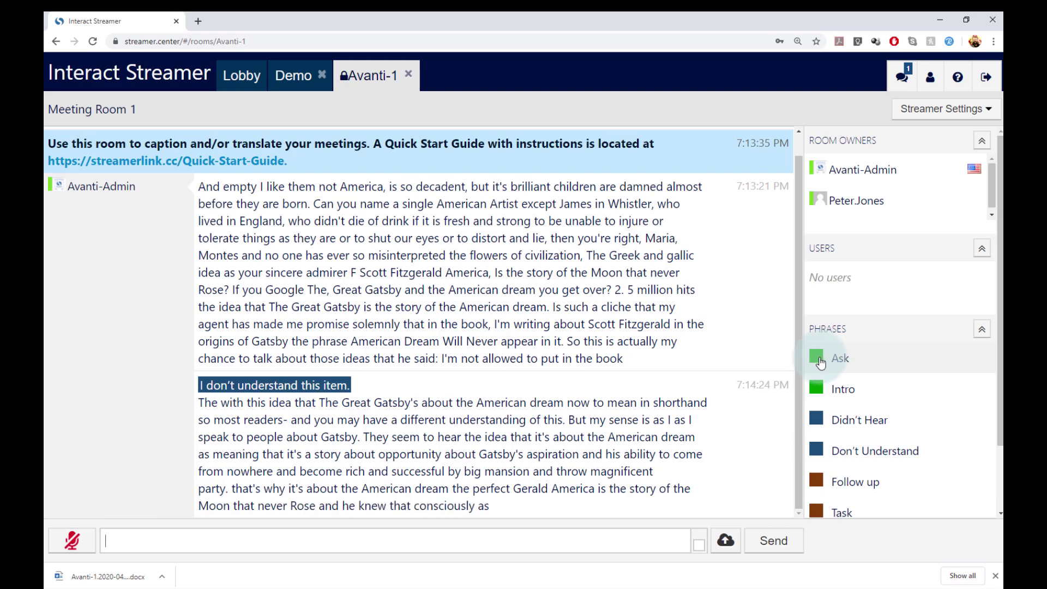
# Post an Ask phrase filled in with the colleague's name to the transcript.
pyautogui.click(819, 359)
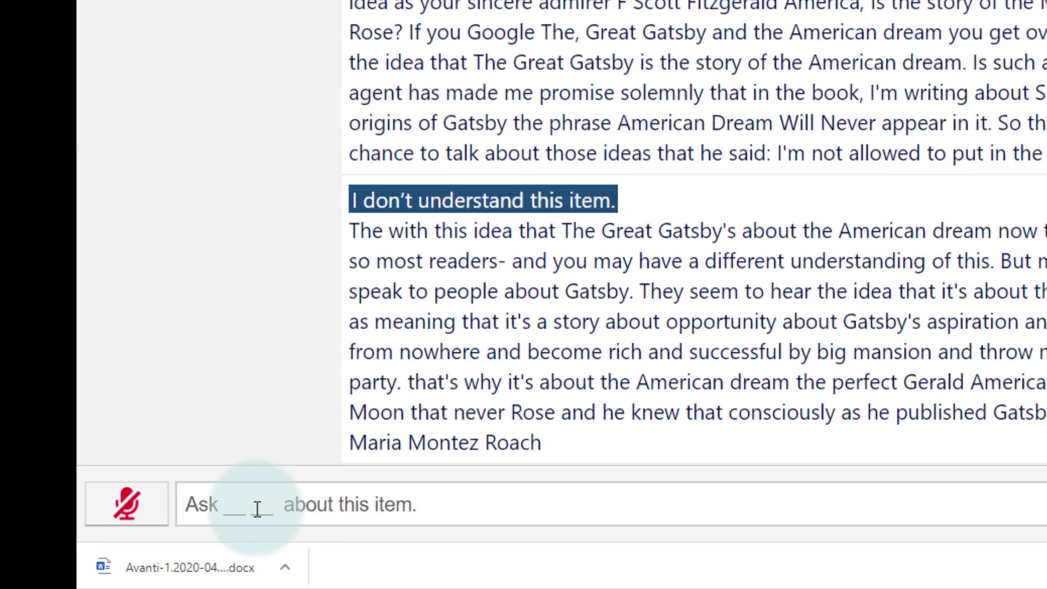
pyautogui.click(248, 509)
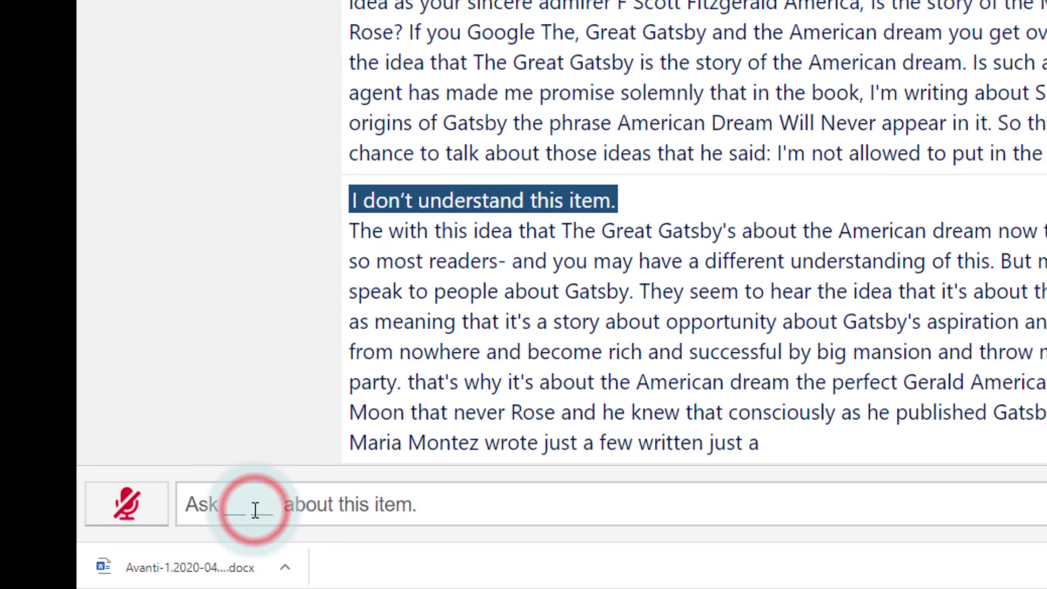
pyautogui.write('Tom')
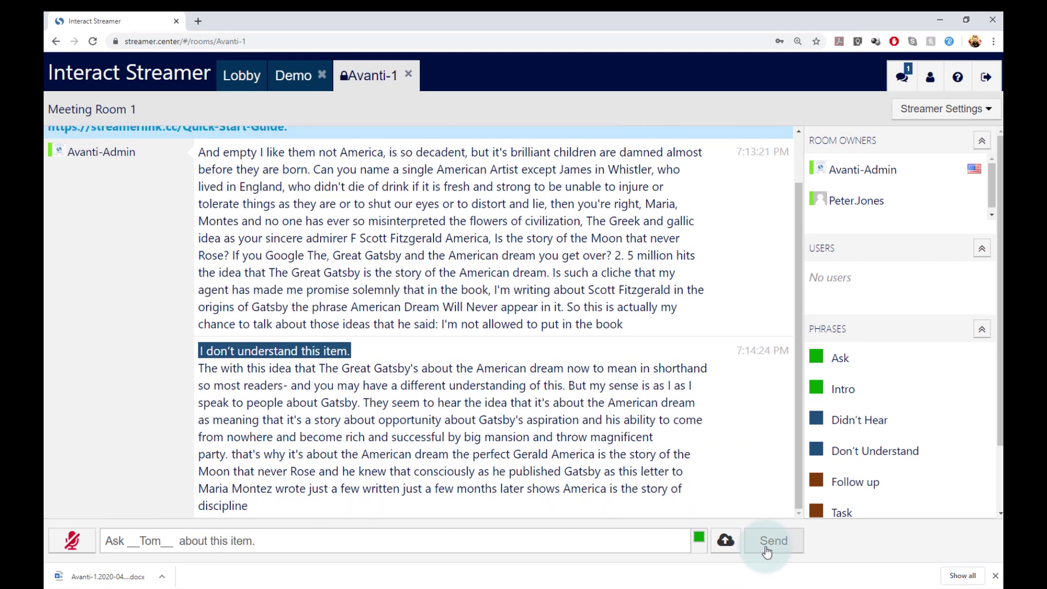
pyautogui.click(766, 551)
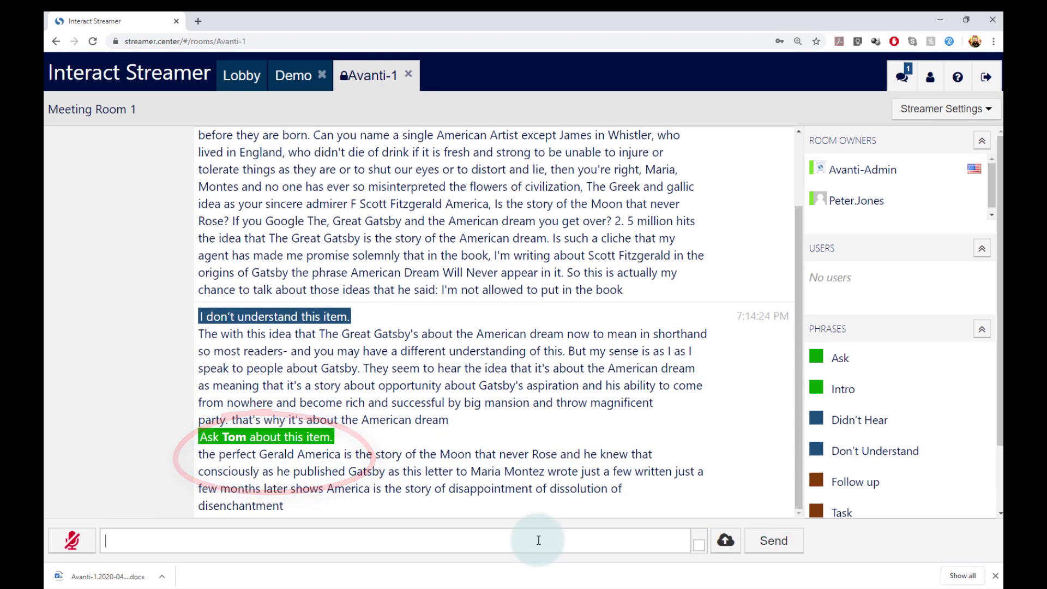
pyautogui.click(538, 540)
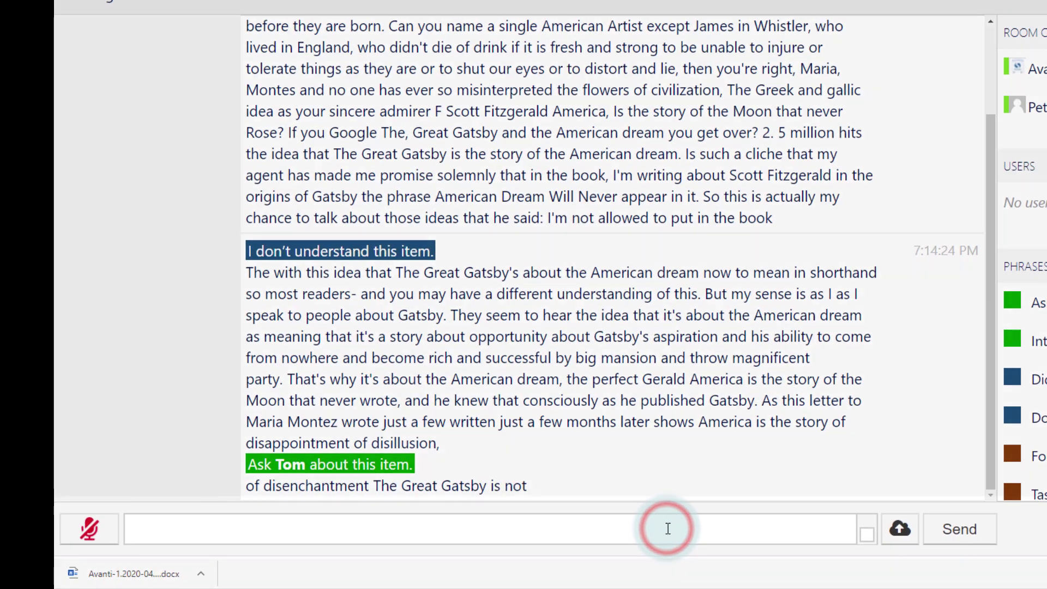
# Post 'Follow Up' to the transcript as a private note.
pyautogui.write('Follow Up')
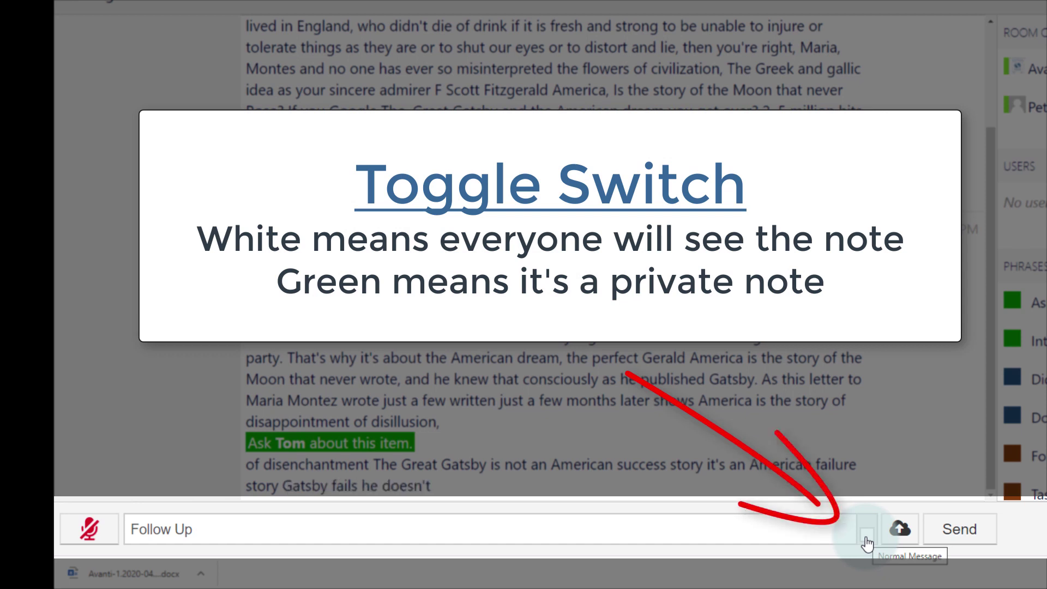
pyautogui.click(867, 542)
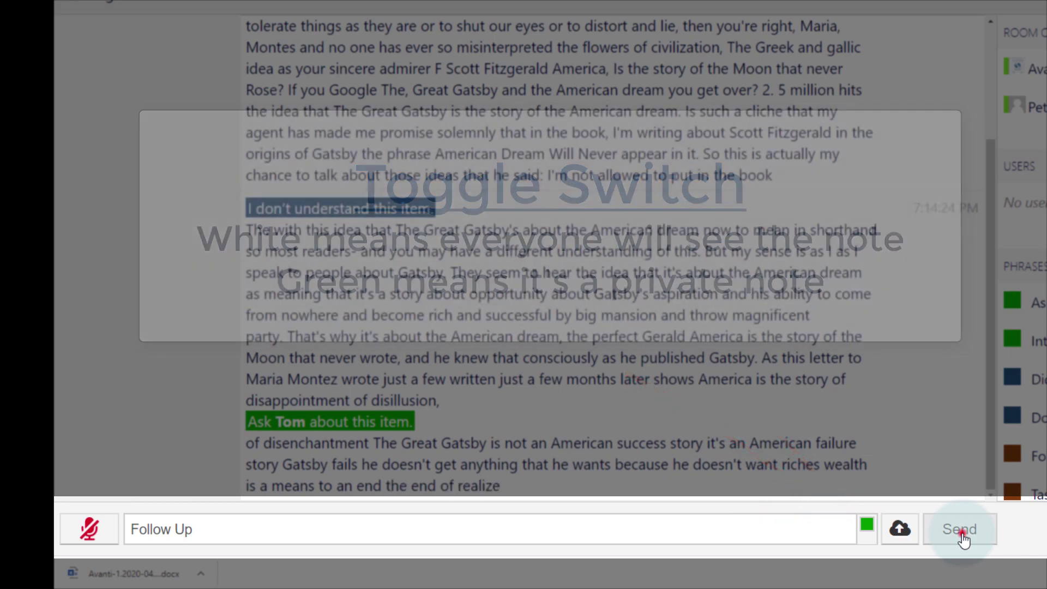
pyautogui.click(961, 534)
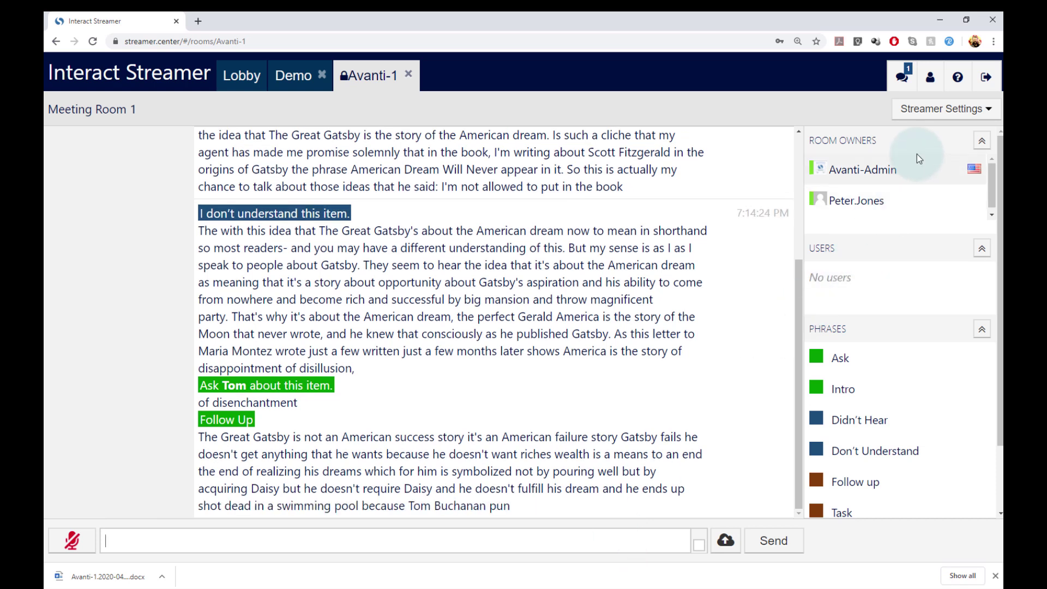
# Go to the Phrases section of the account settings page.
pyautogui.click(930, 81)
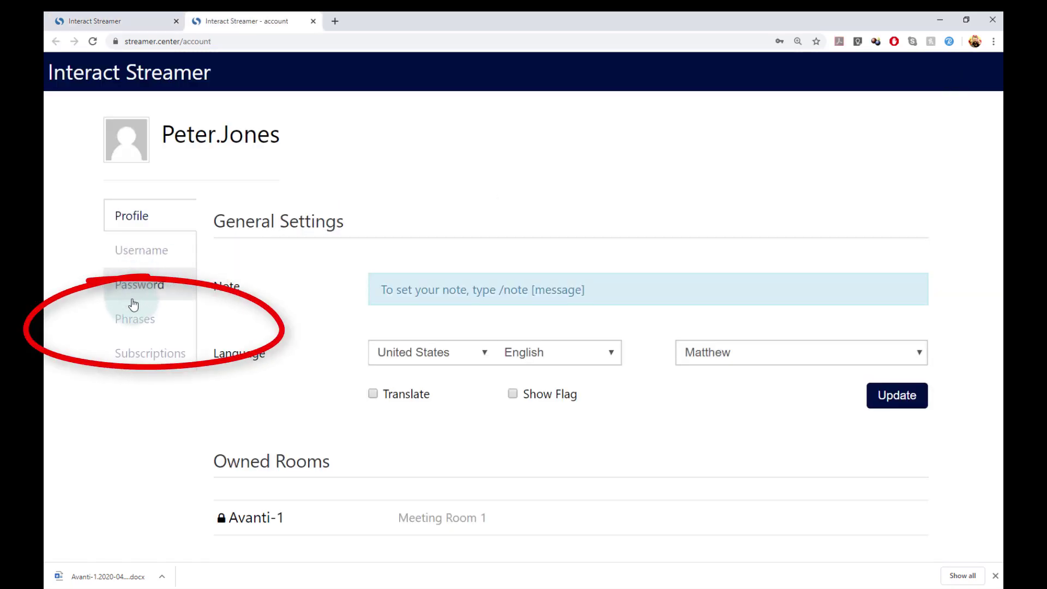
pyautogui.click(141, 320)
pyautogui.click(140, 320)
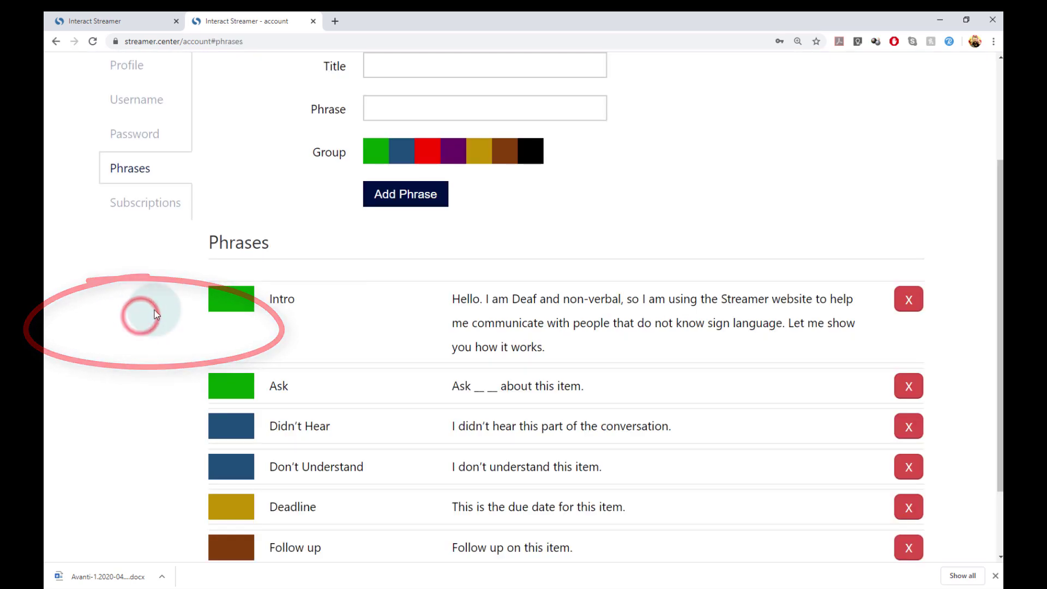
pyautogui.scroll(3, 653, 165)
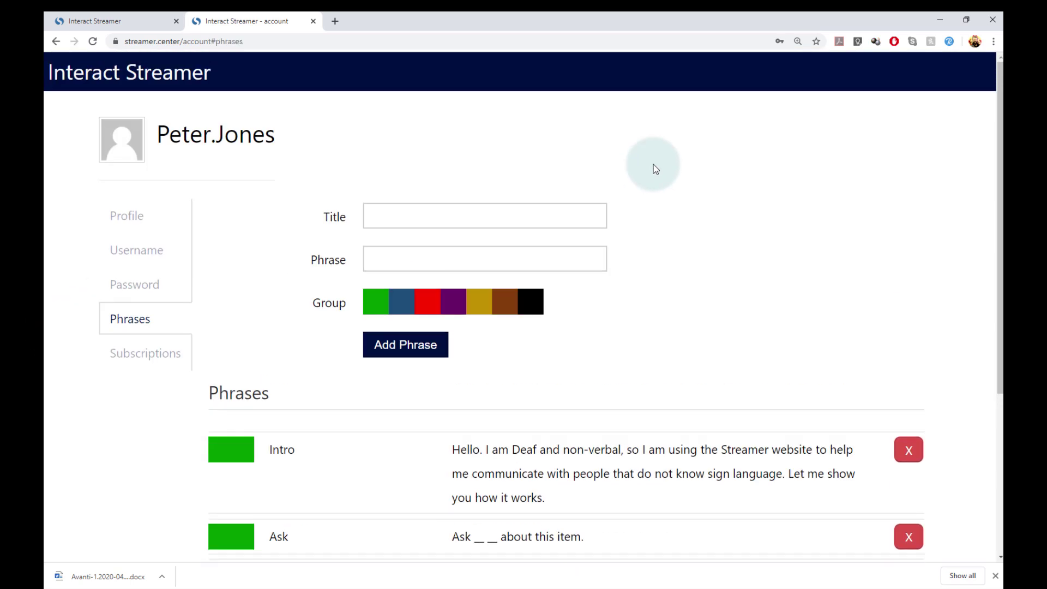
# Add a gold Follow Up phrase reading 'I need to follow up on this item'.
pyautogui.click(582, 245)
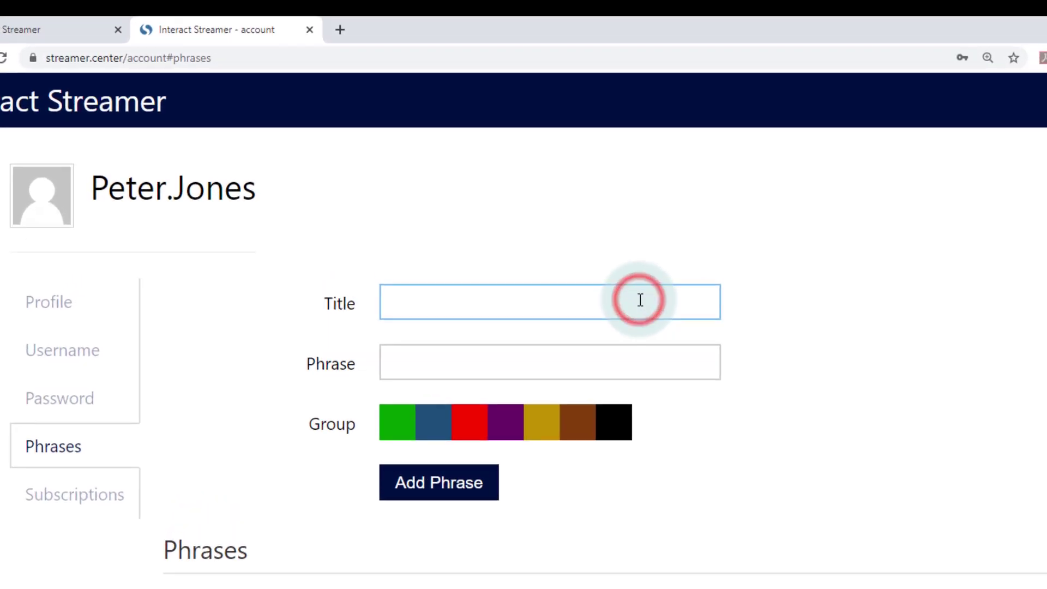
pyautogui.write('Follow Up')
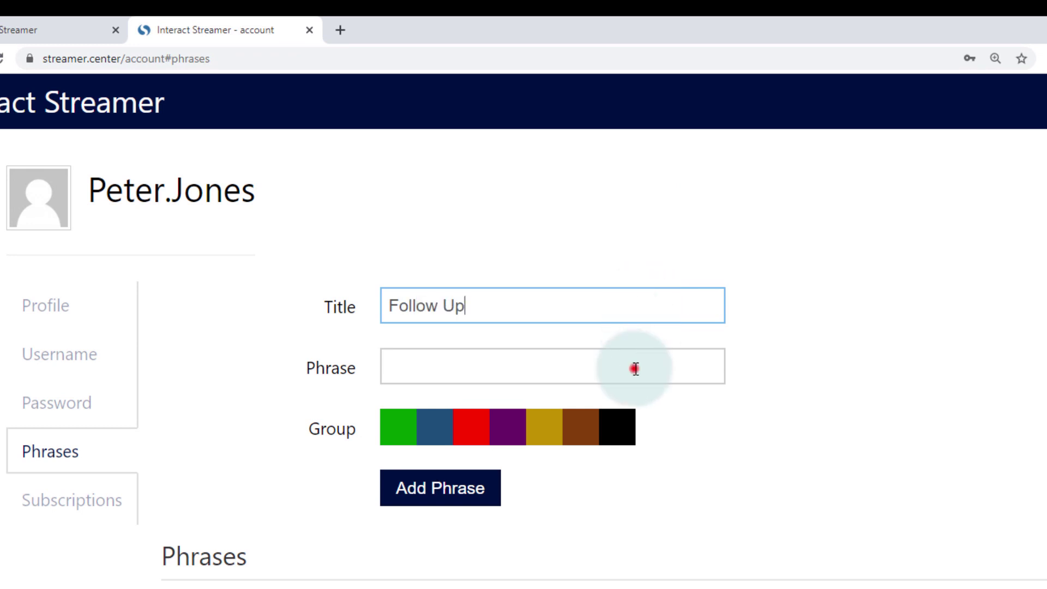
pyautogui.click(635, 367)
pyautogui.write('I need to follow up o')
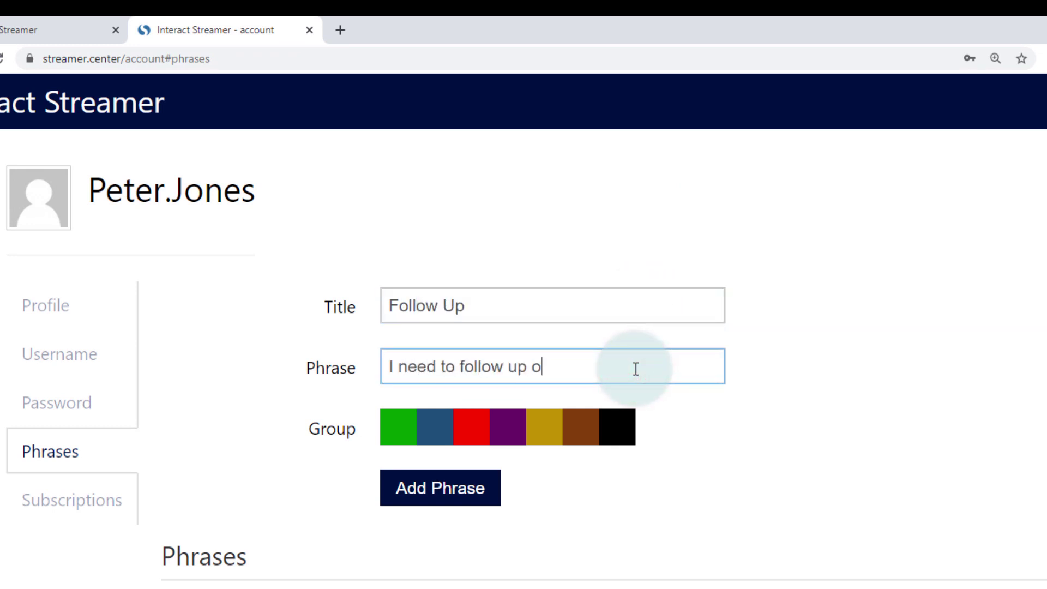
pyautogui.write('n this item')
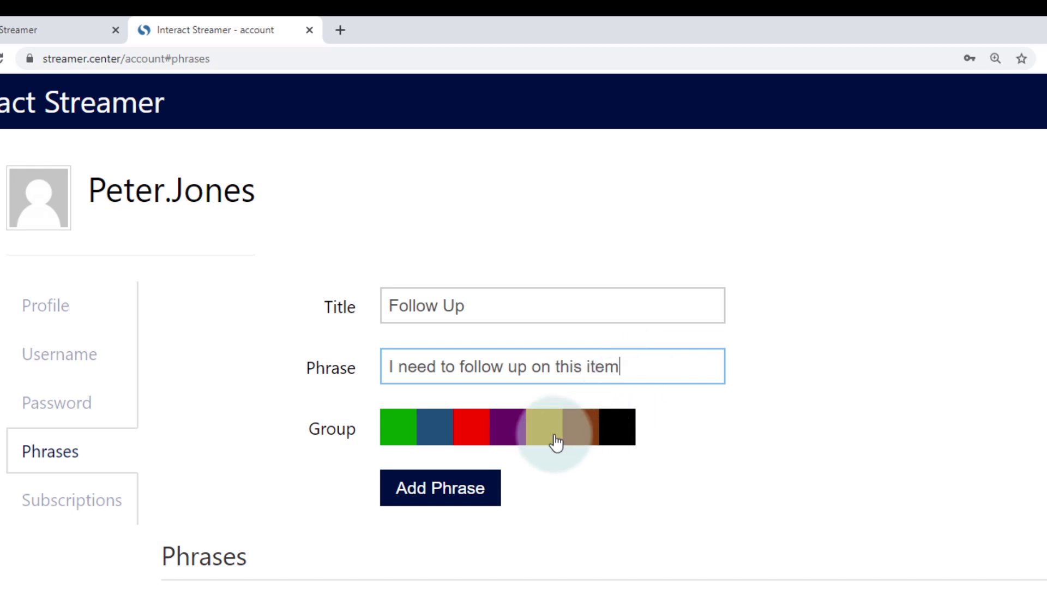
pyautogui.click(545, 436)
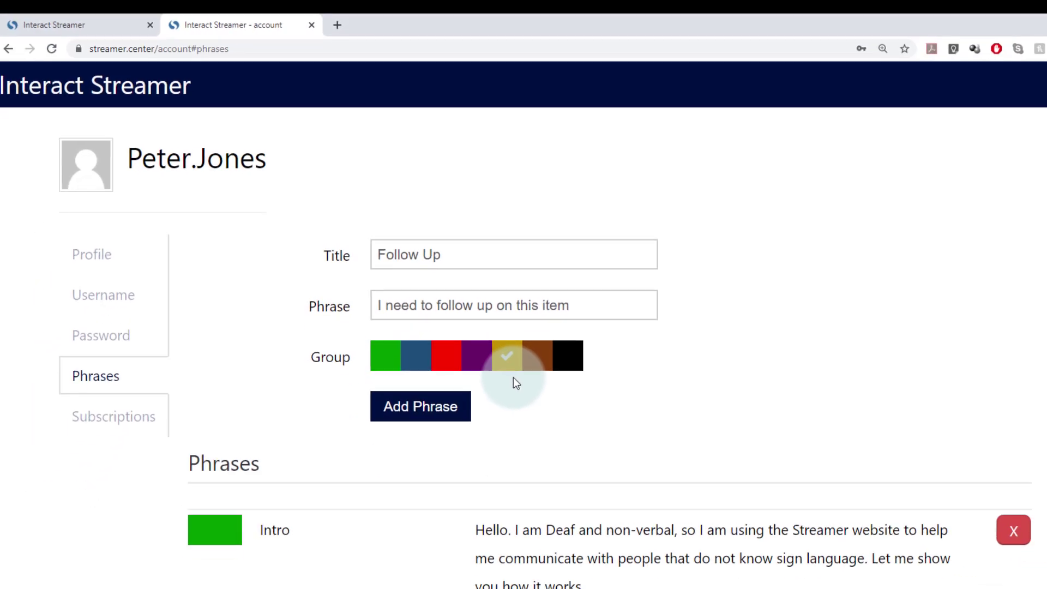
pyautogui.click(425, 416)
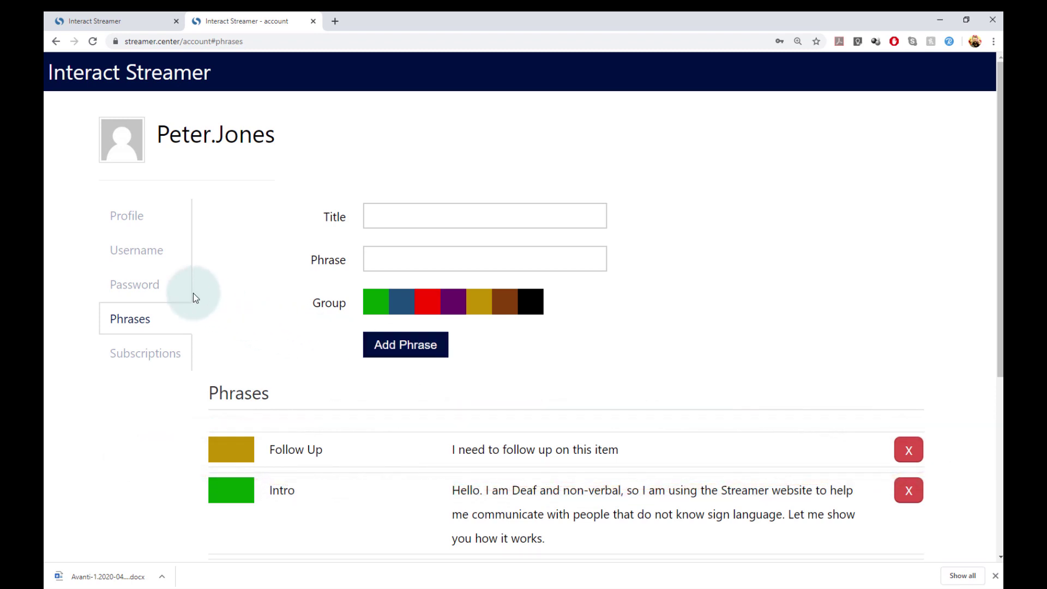
# View the Password and Username forms, then return to the Profile section.
pyautogui.click(165, 293)
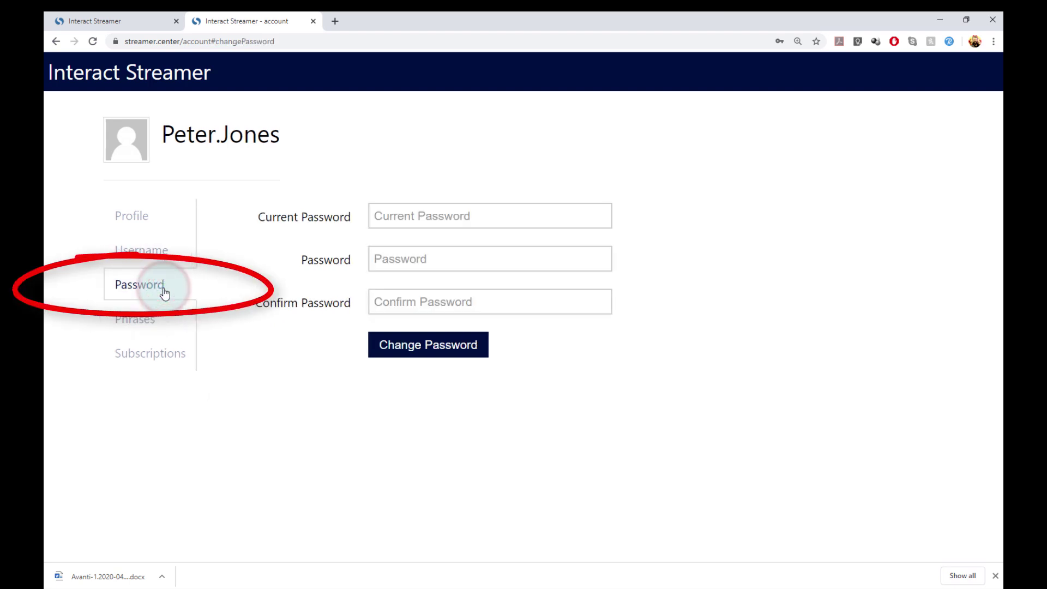
pyautogui.click(176, 259)
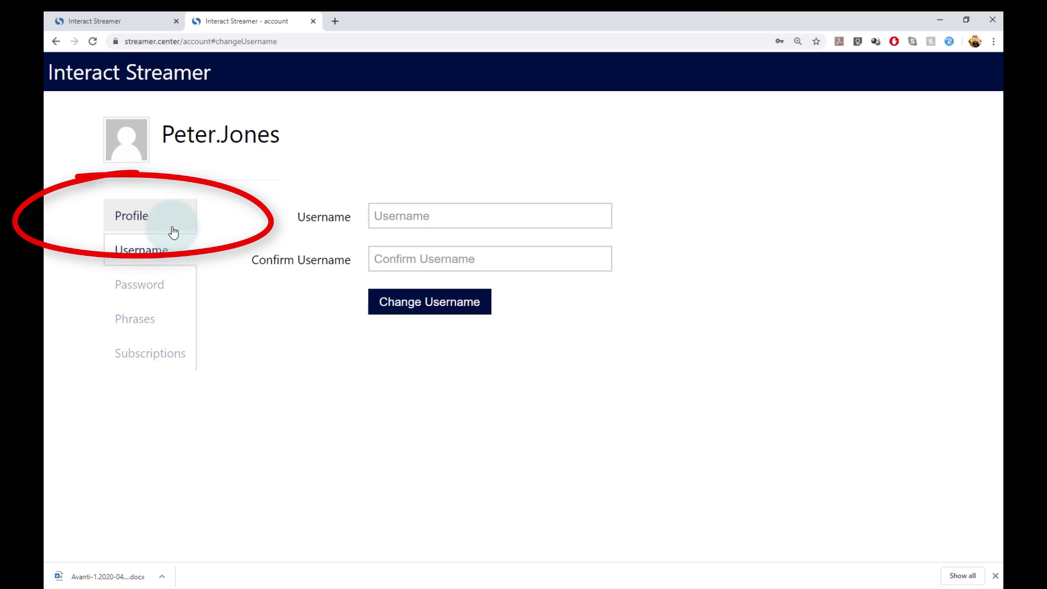
pyautogui.click(174, 230)
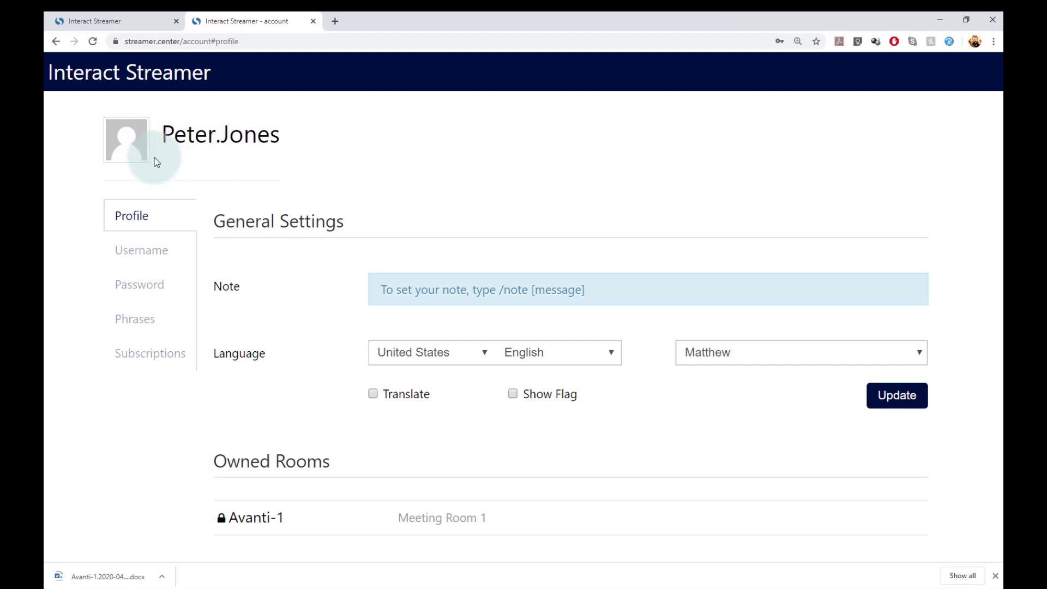
# Load the portrait JPG from the Desktop as the new profile picture.
pyautogui.click(130, 142)
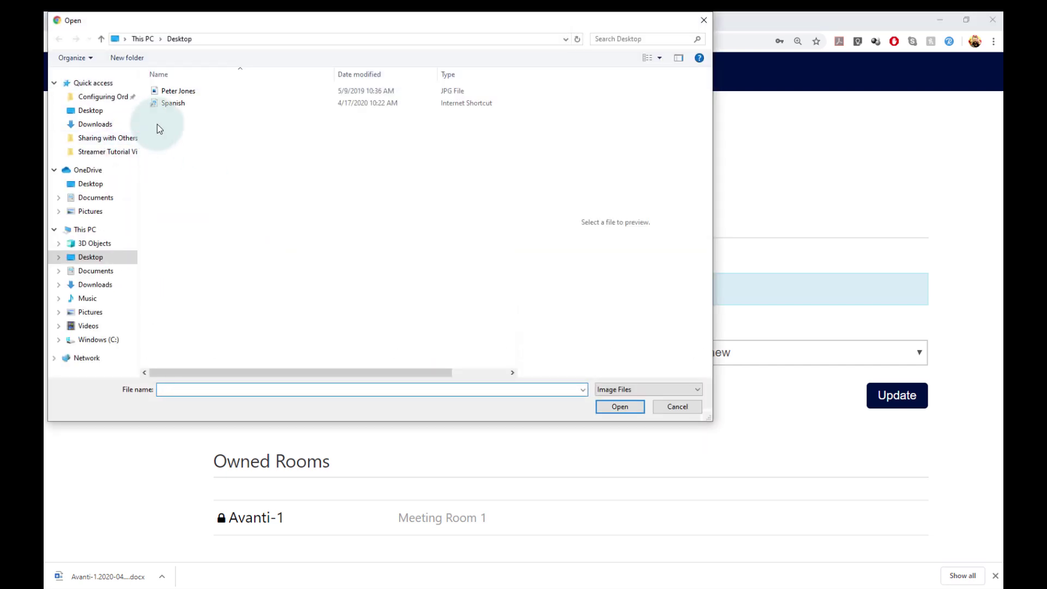
pyautogui.click(175, 91)
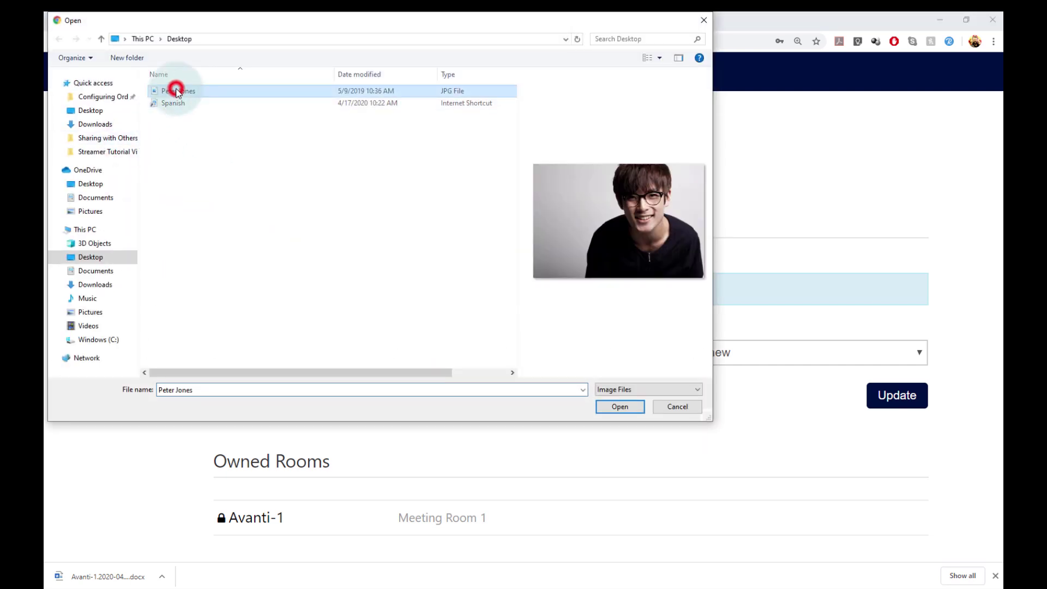
pyautogui.click(619, 406)
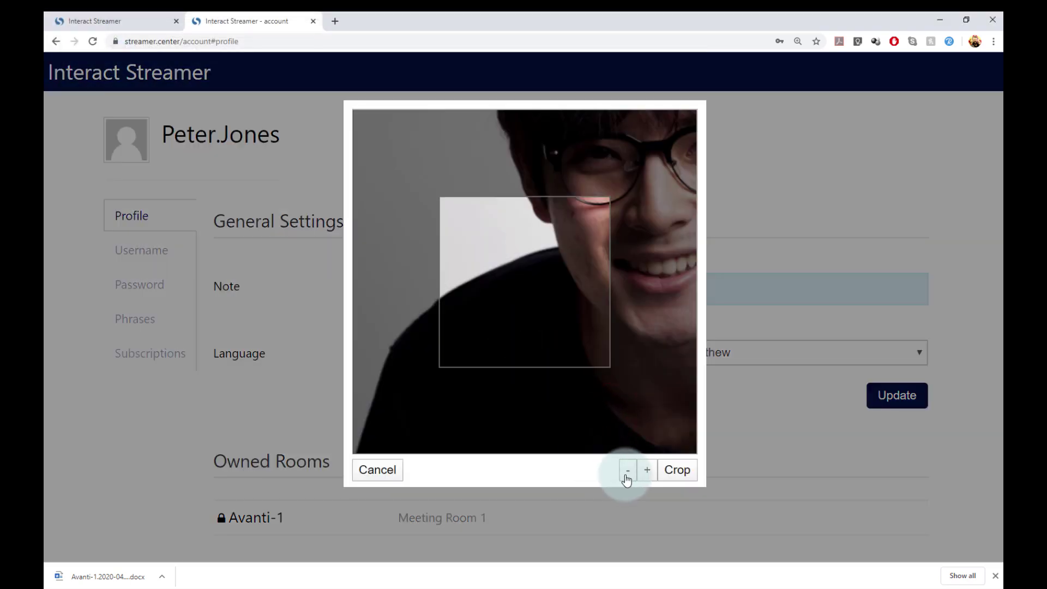
# Zoom the photo out, centre the face, crop it, then close the account page.
pyautogui.click(626, 475)
pyautogui.click(626, 474)
pyautogui.click(626, 474)
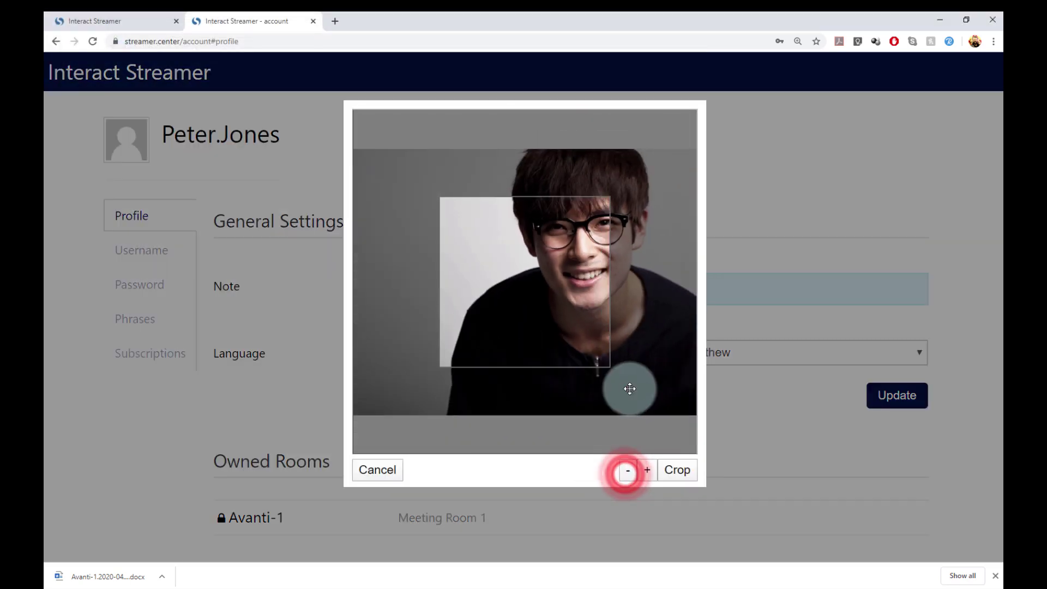
pyautogui.moveTo(630, 388); pyautogui.dragTo(583, 437)
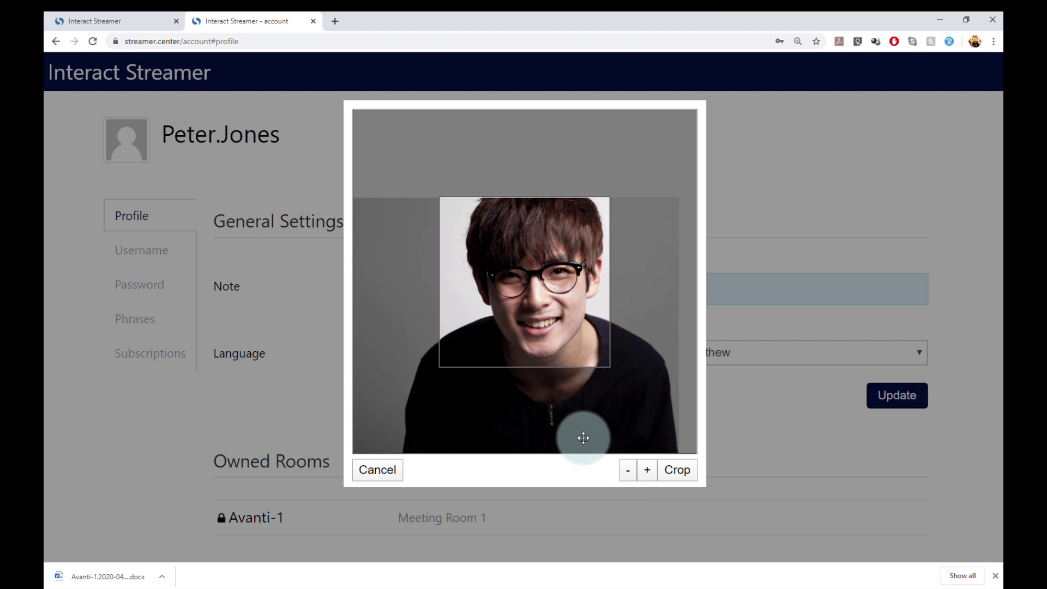
pyautogui.click(679, 471)
pyautogui.click(686, 475)
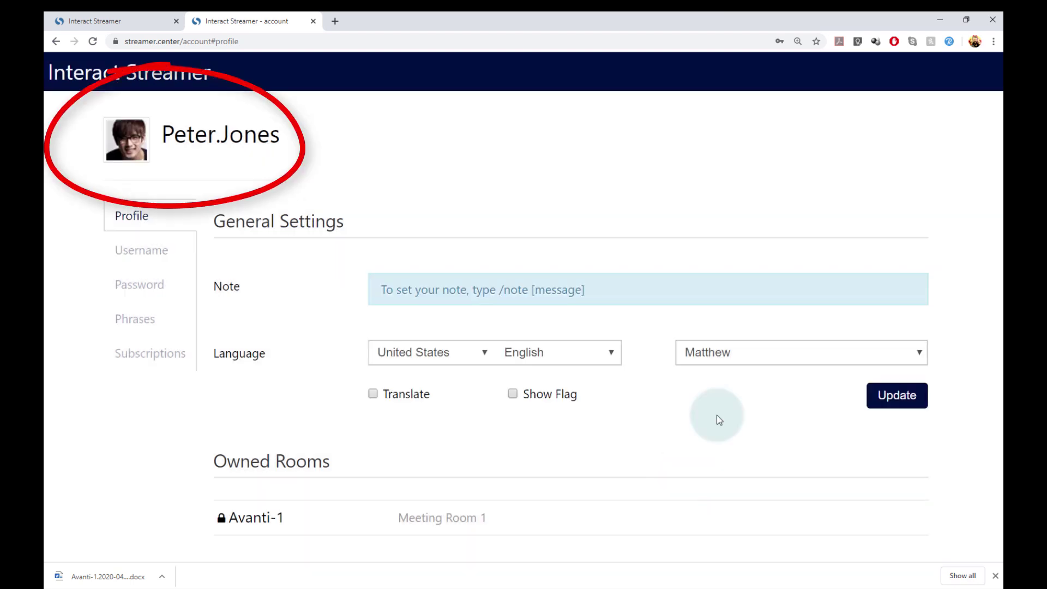
pyautogui.click(313, 21)
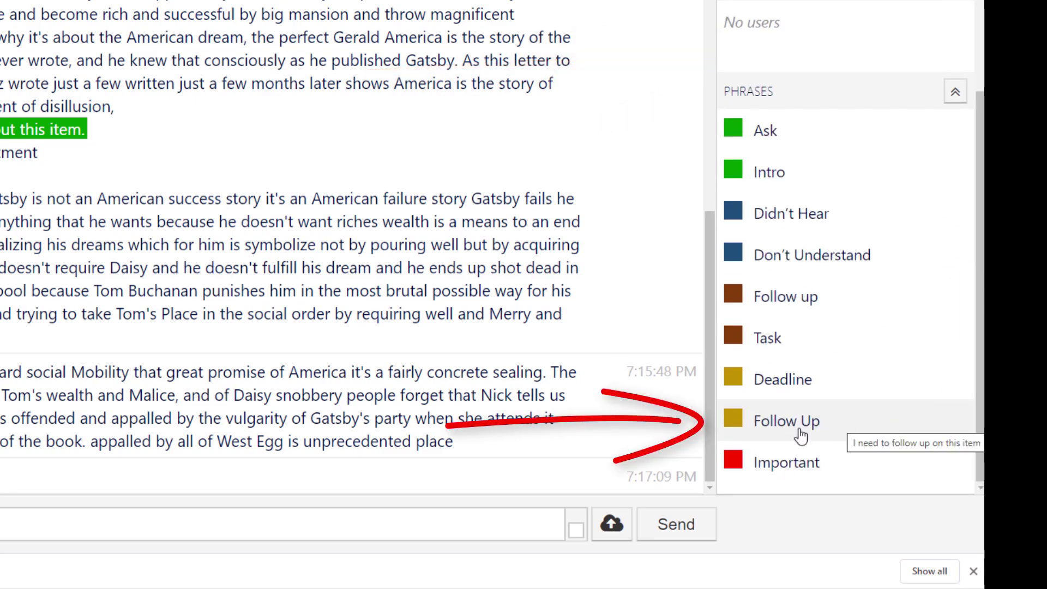
pyautogui.click(789, 430)
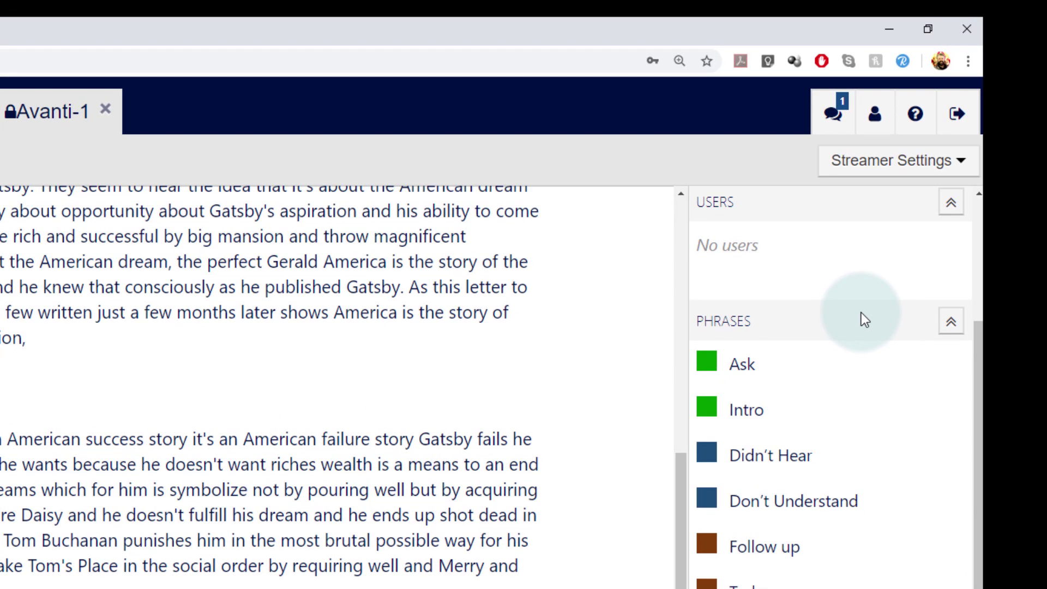
# Download the Avanti-1 transcript for the last day as DOCX, including a short summary.
pyautogui.click(962, 164)
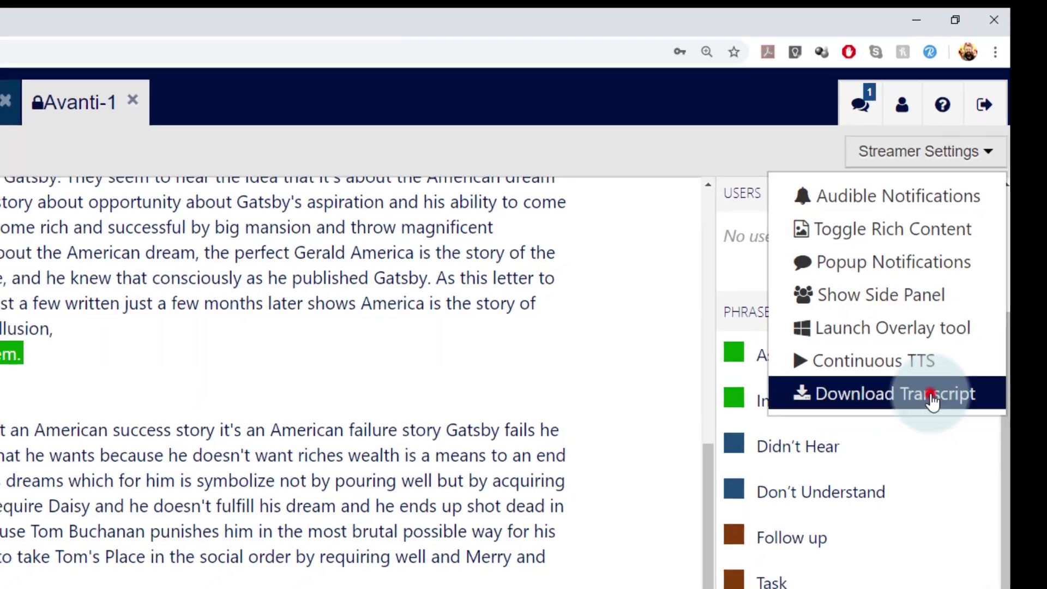
pyautogui.click(905, 408)
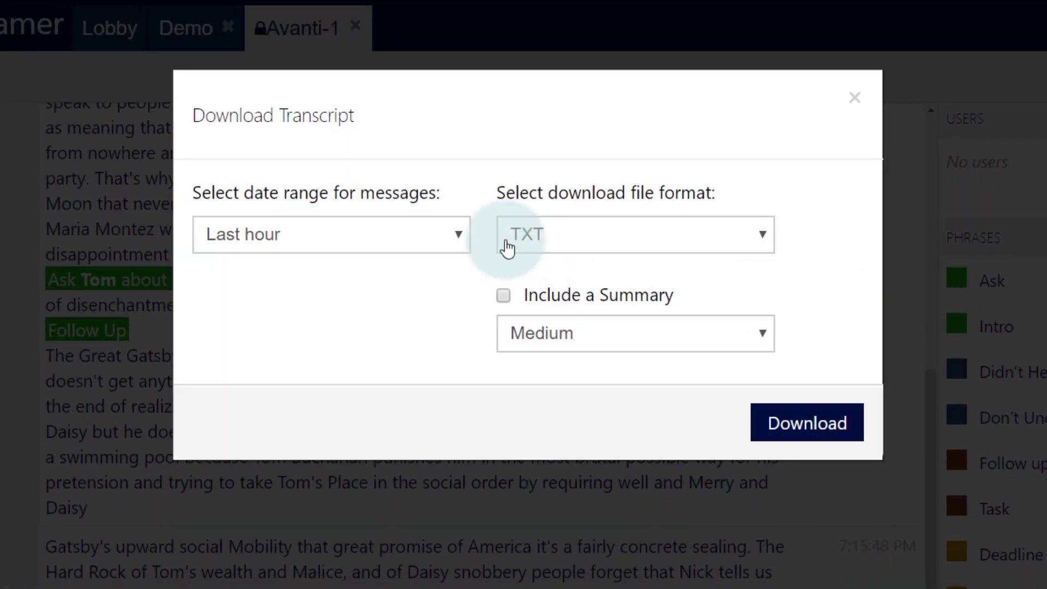
pyautogui.click(451, 234)
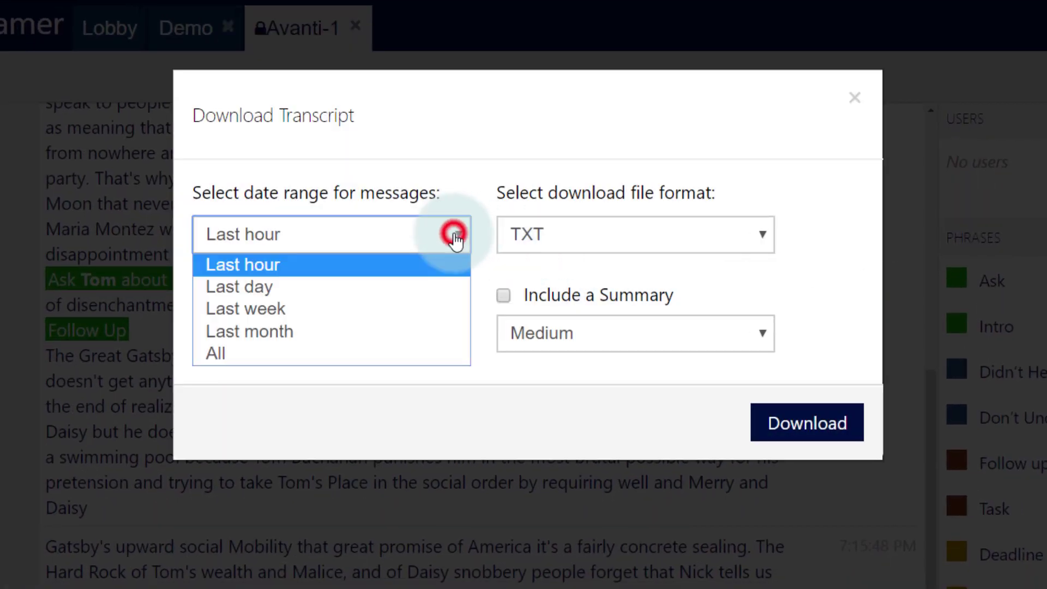
pyautogui.click(437, 285)
pyautogui.click(735, 238)
pyautogui.click(728, 285)
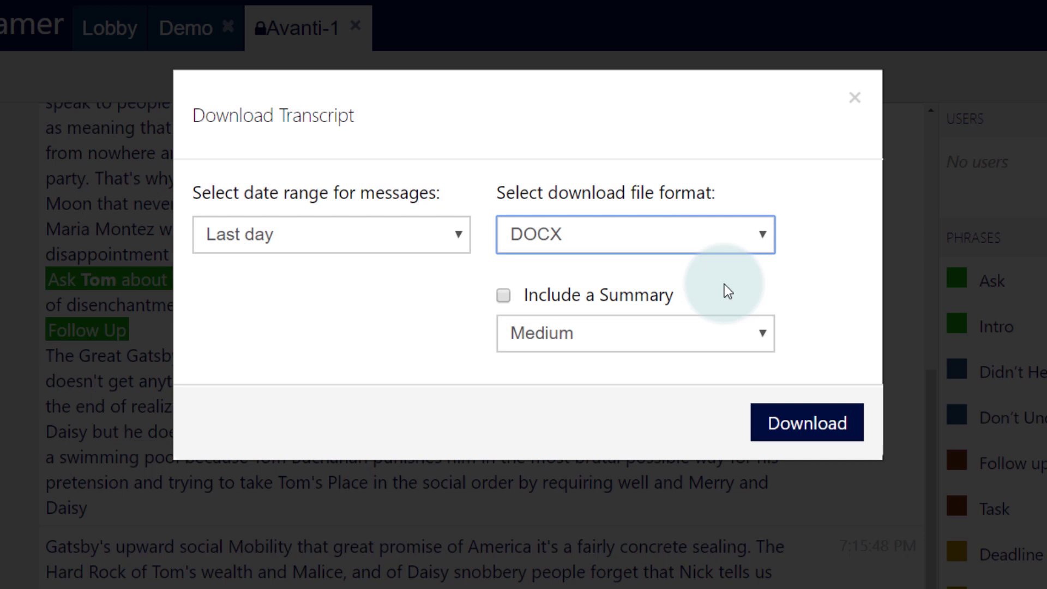
pyautogui.click(503, 295)
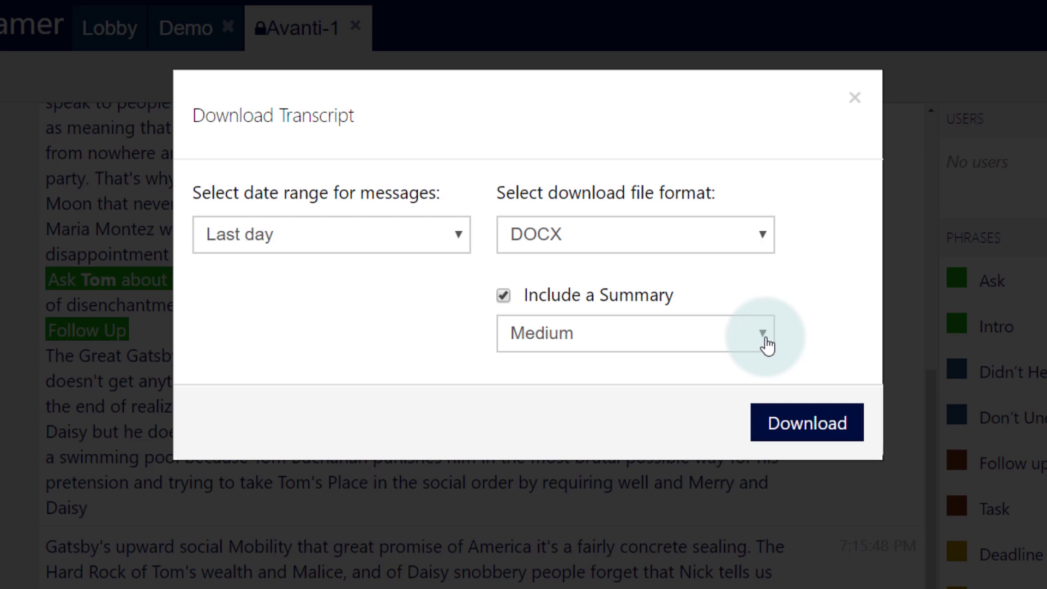
pyautogui.click(767, 344)
pyautogui.click(744, 404)
pyautogui.click(807, 425)
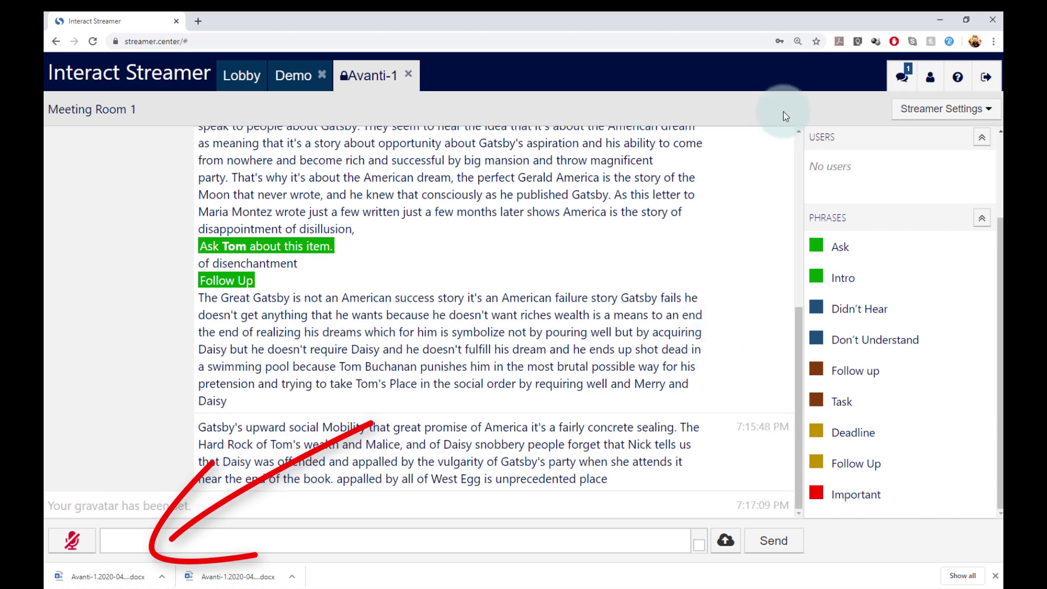
pyautogui.click(992, 42)
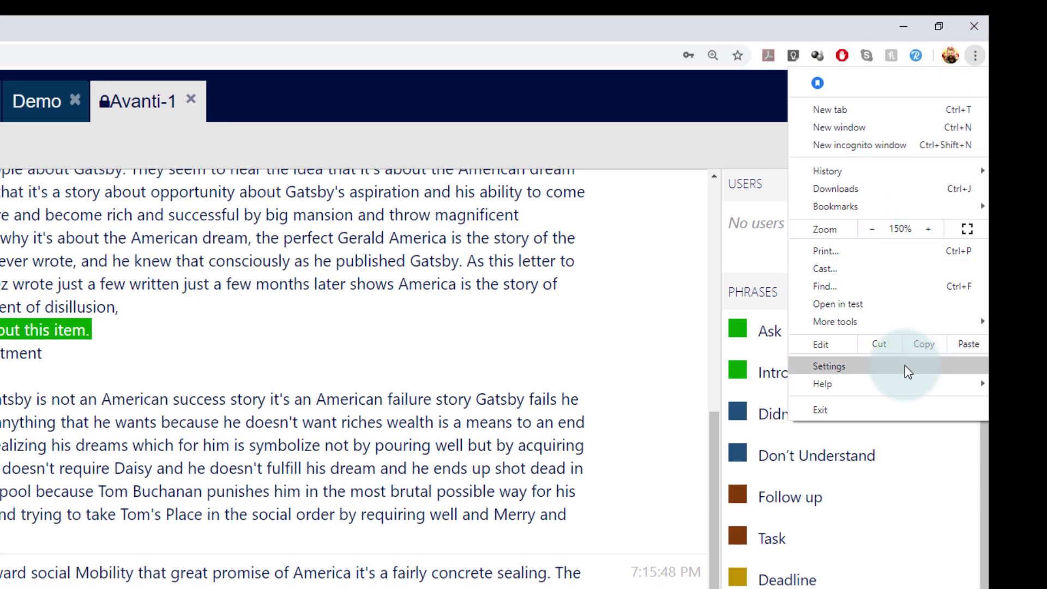
pyautogui.click(905, 366)
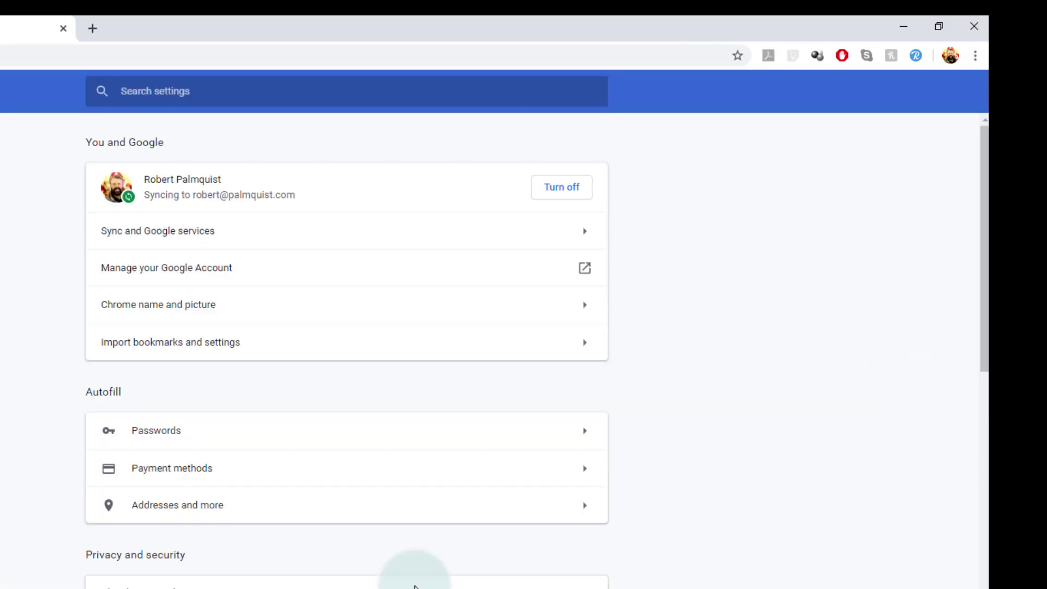
pyautogui.scroll(-4, 424, 584)
pyautogui.scroll(-6, 424, 584)
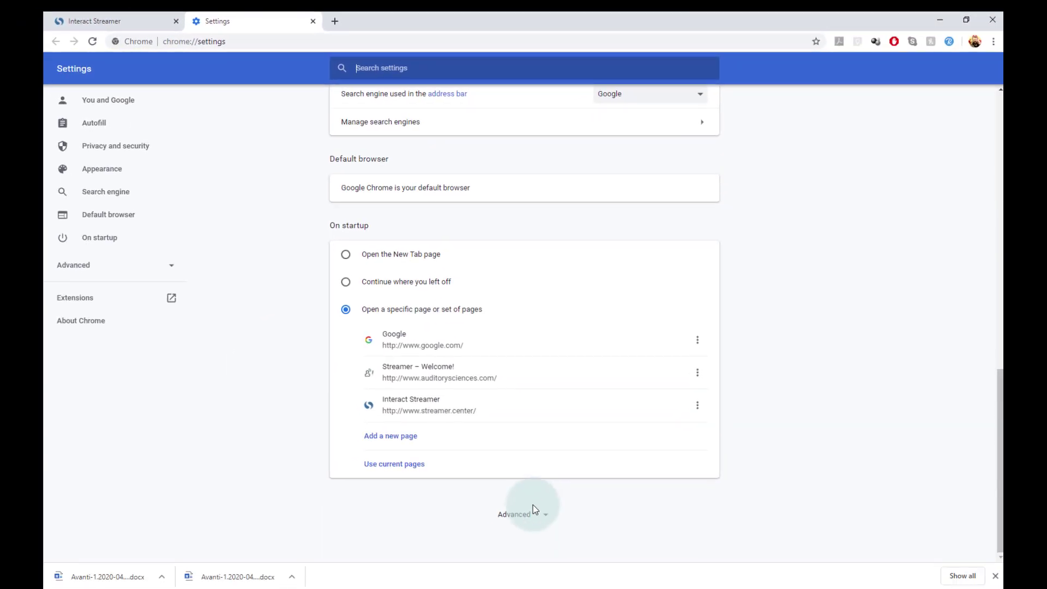
pyautogui.click(516, 514)
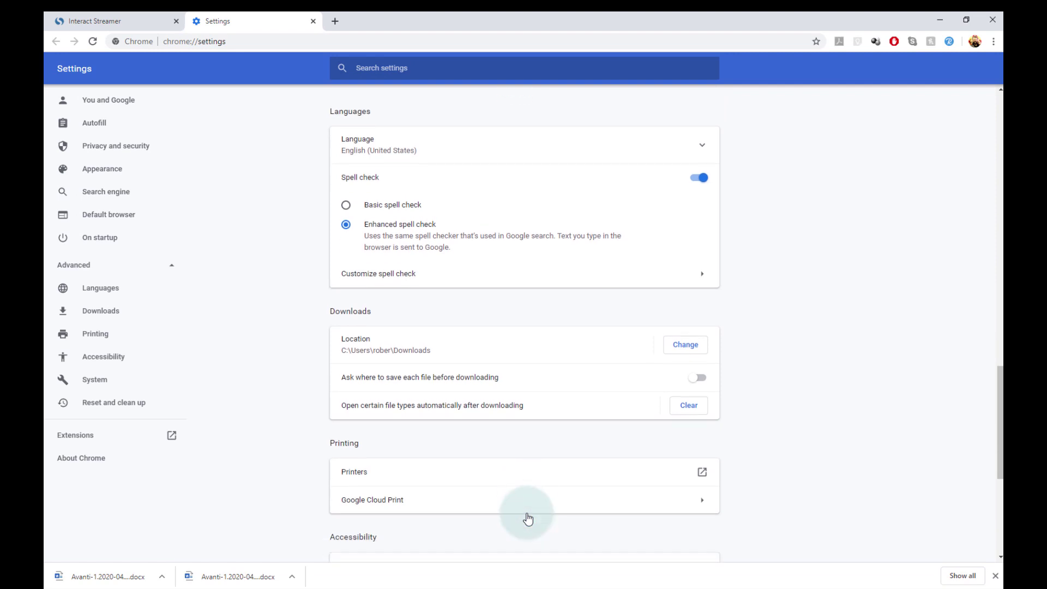
pyautogui.click(695, 341)
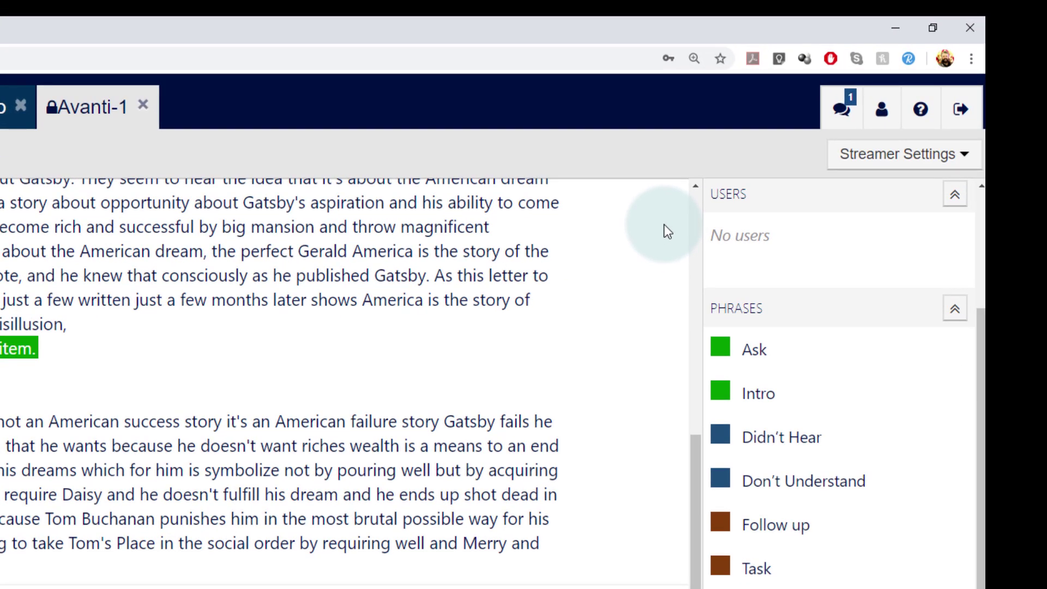
# Create a Chrome desktop shortcut to the room page, renamed to 'Avanti-1'.
pyautogui.click(972, 60)
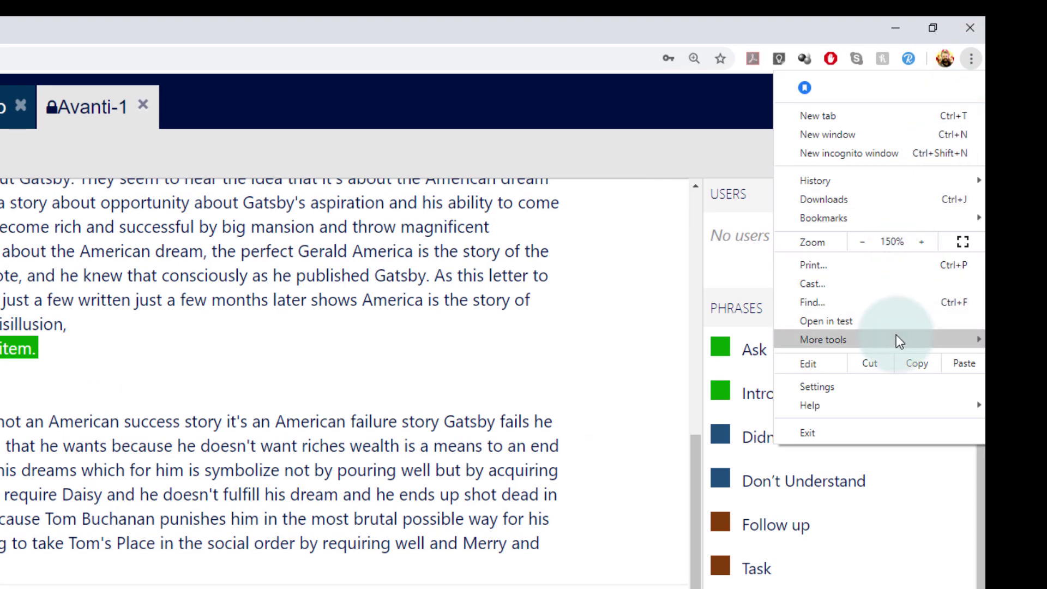
pyautogui.moveTo(900, 342)
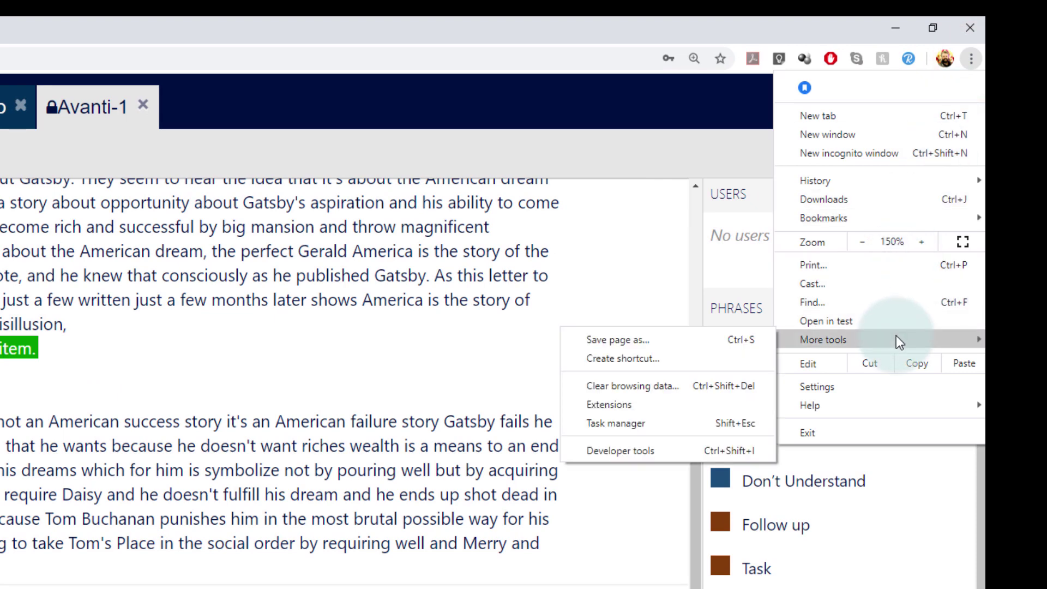
pyautogui.click(663, 358)
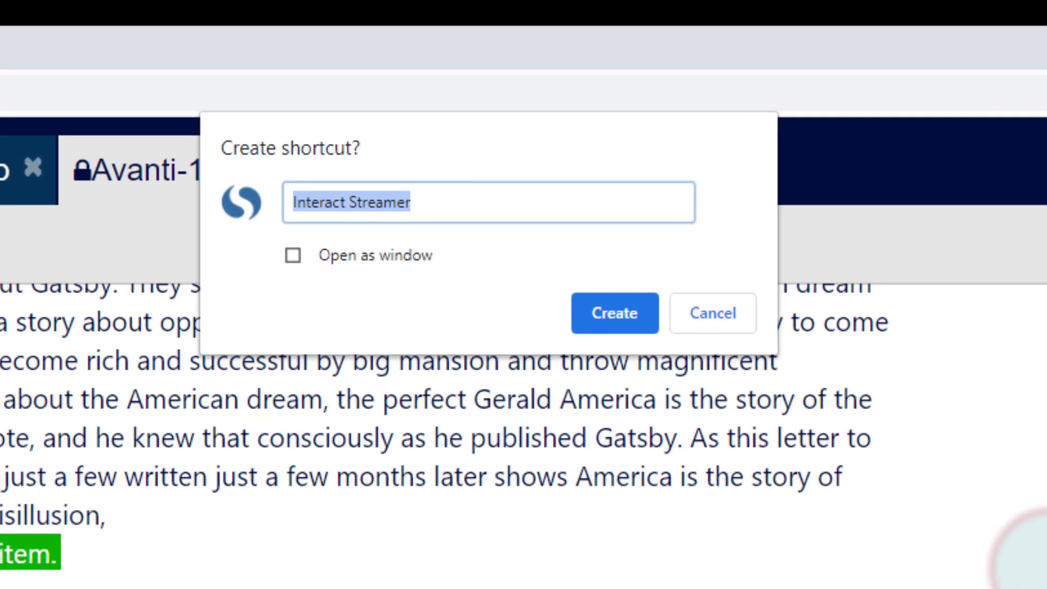
pyautogui.press('BackSpace')
pyautogui.write('Avanti-1')
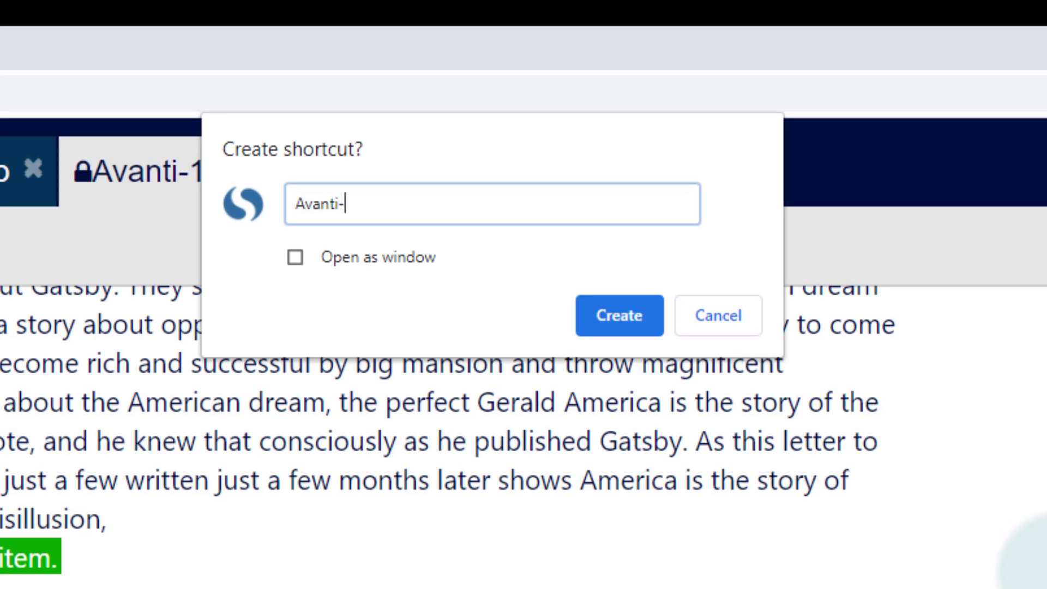
pyautogui.click(642, 321)
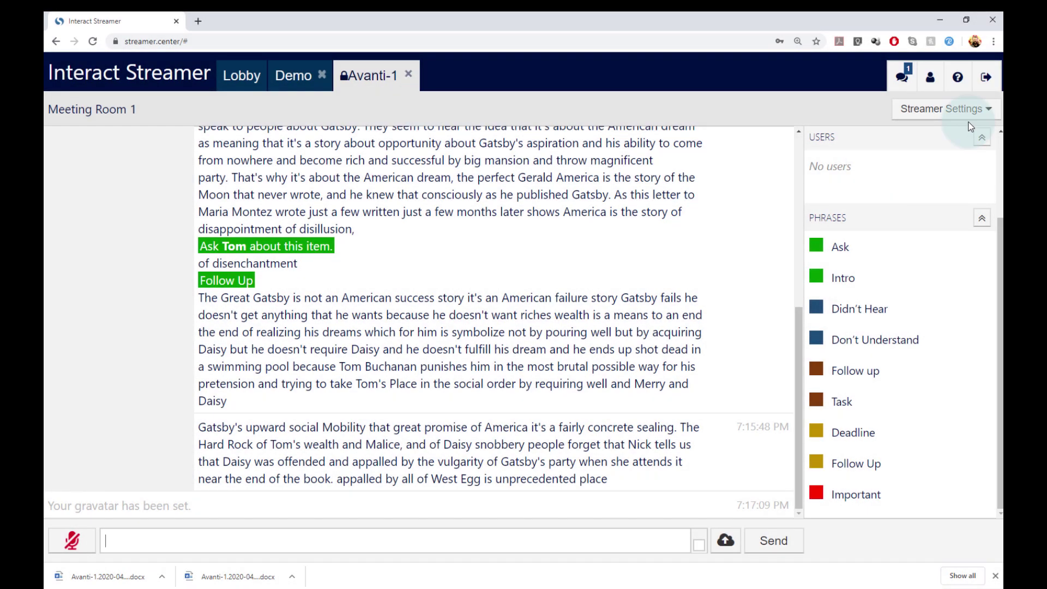
pyautogui.click(958, 81)
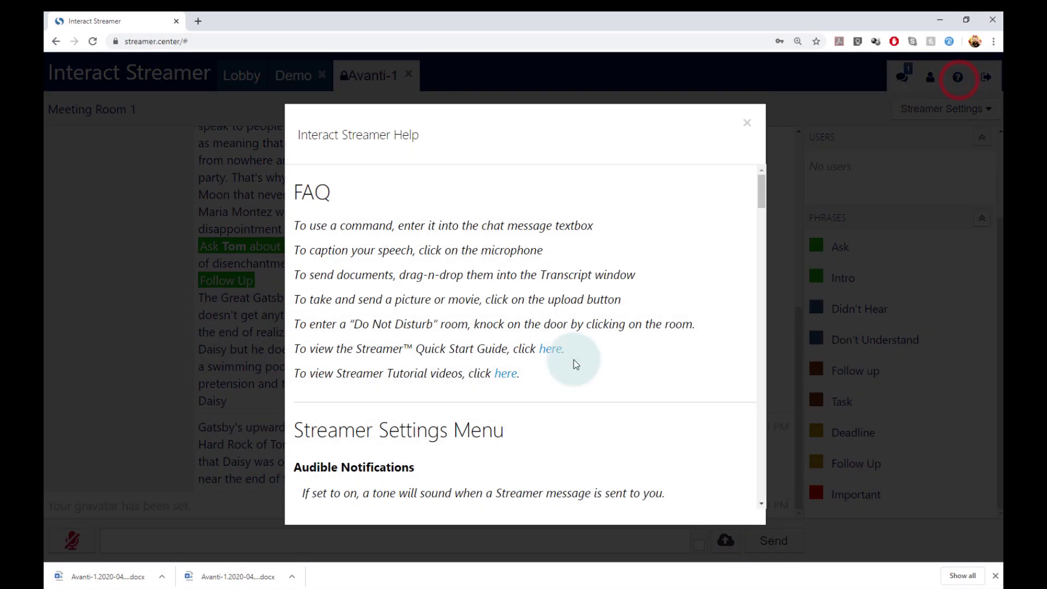
pyautogui.scroll(-10, 572, 362)
pyautogui.click(744, 128)
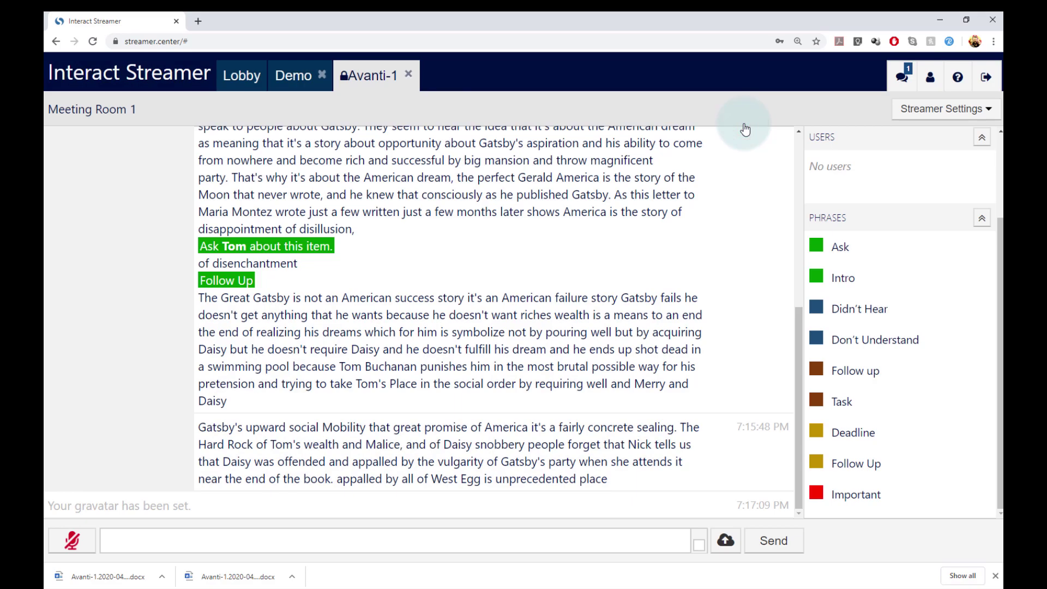